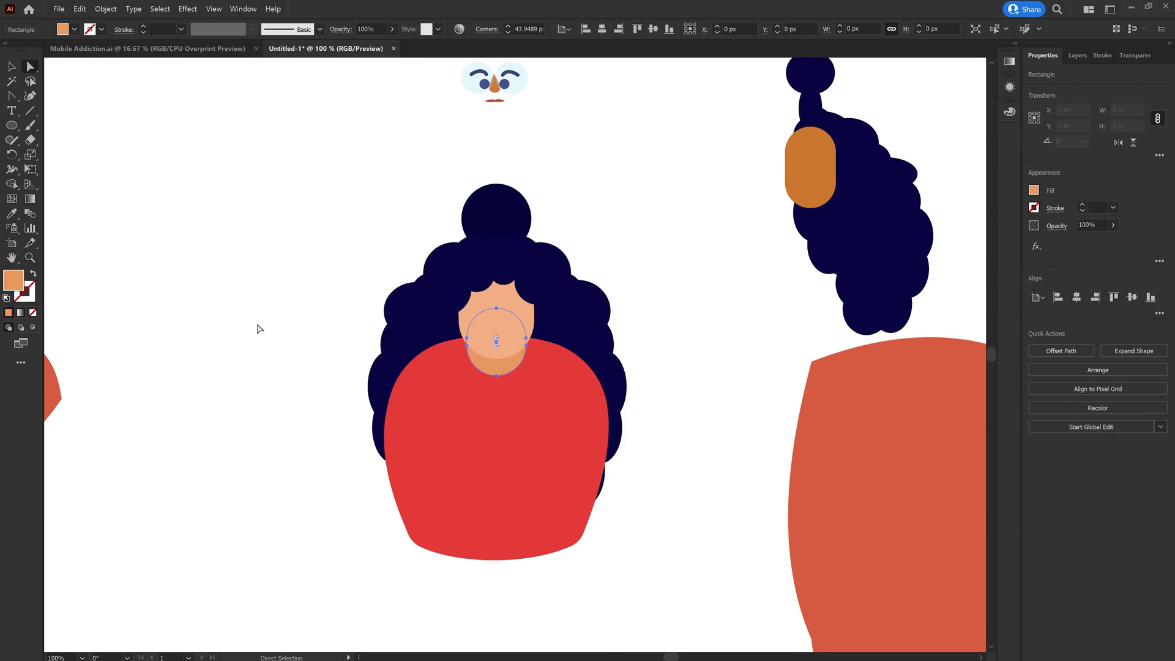
Select the girl's red body shape after drawing the overlapping hair circles.
{"action": "left_click", "coordinate": [554, 455]}
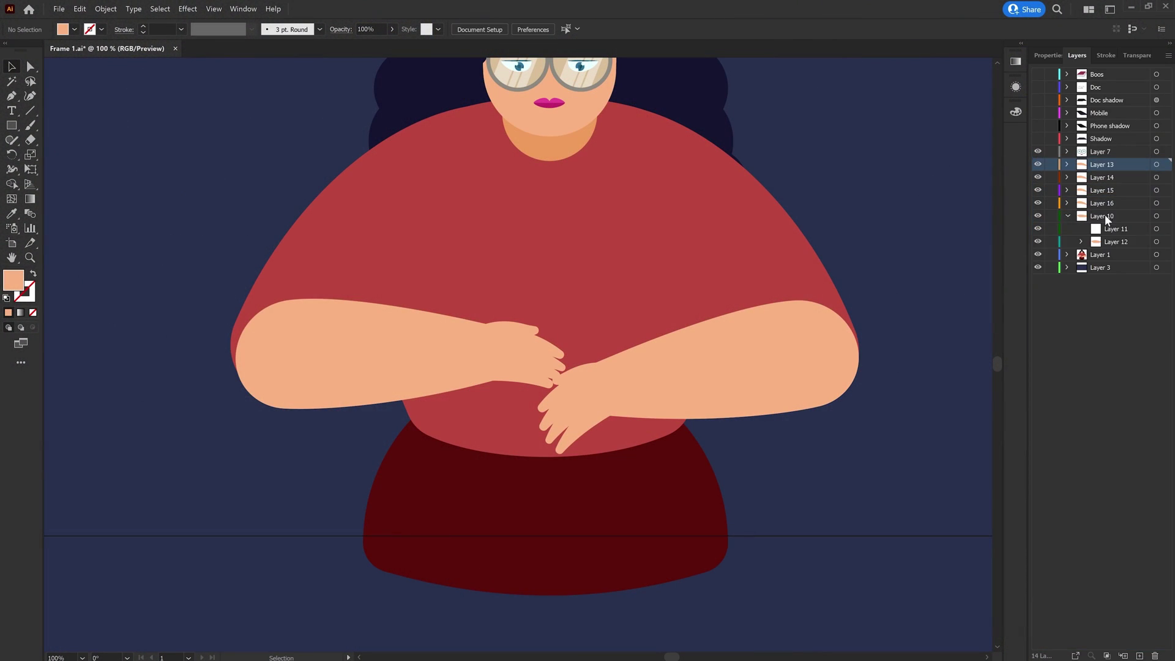
Confirm the Thumb layer name, then select the hair shape.
{"action": "key", "text": "Return"}
{"action": "scroll", "coordinate": [910, 299], "scroll_direction": "up", "scroll_amount": 2}
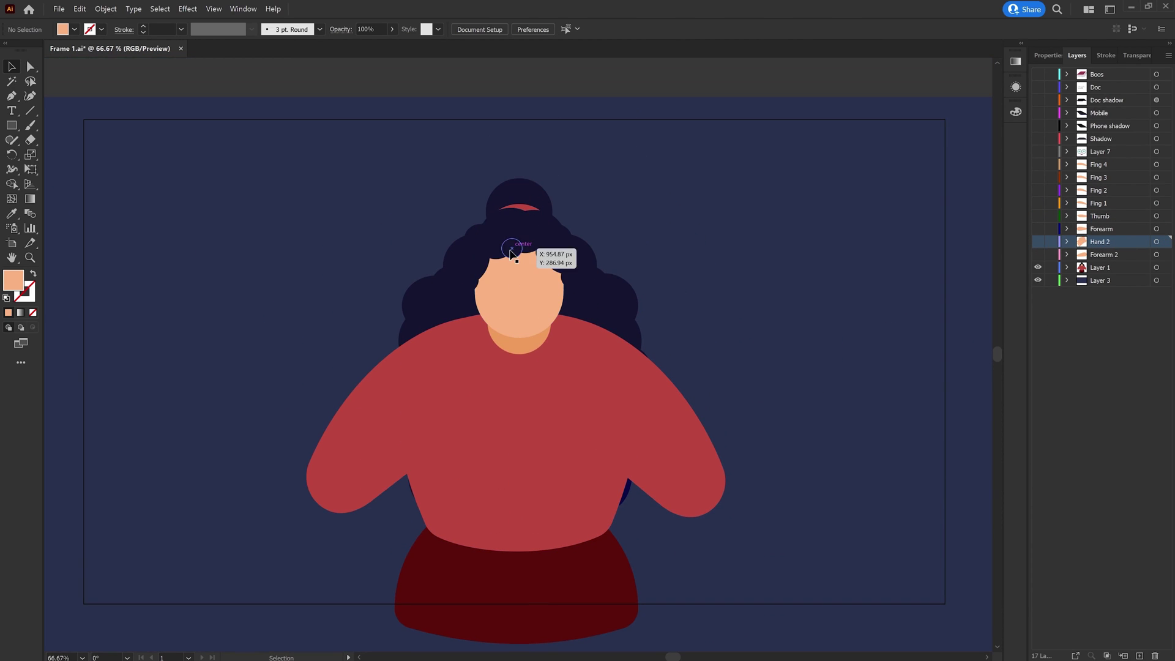
{"action": "left_click", "coordinate": [512, 249]}
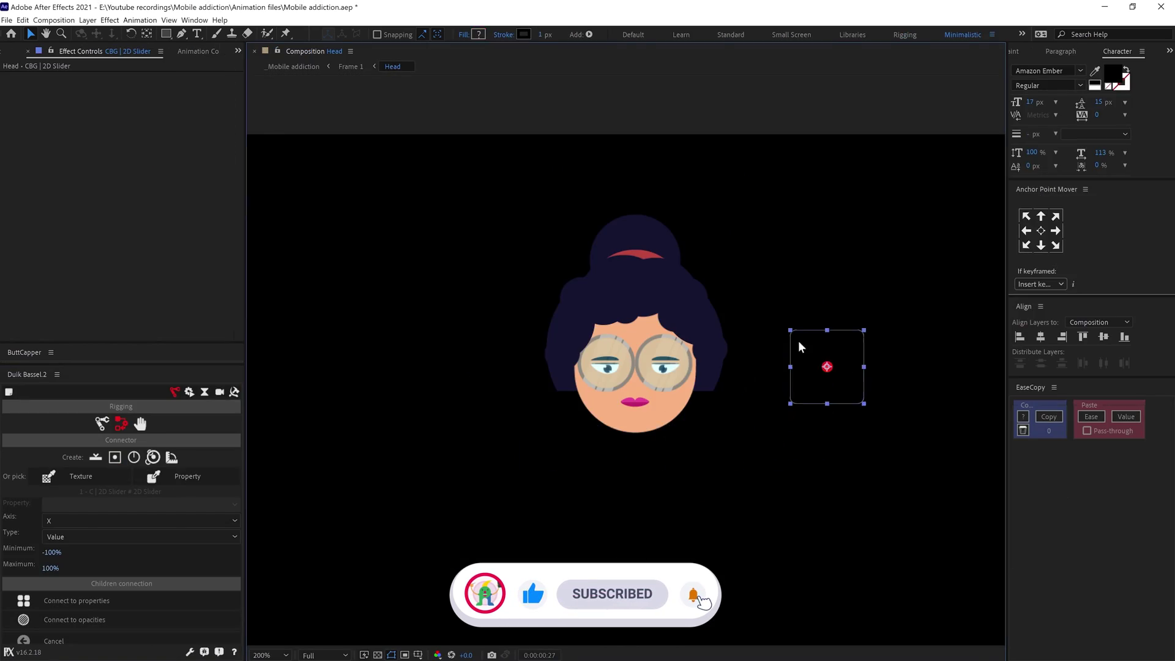
Preview the Head comp's turn and connect its animated properties to the 2D Slider.
{"action": "key", "text": "ctrl+k"}
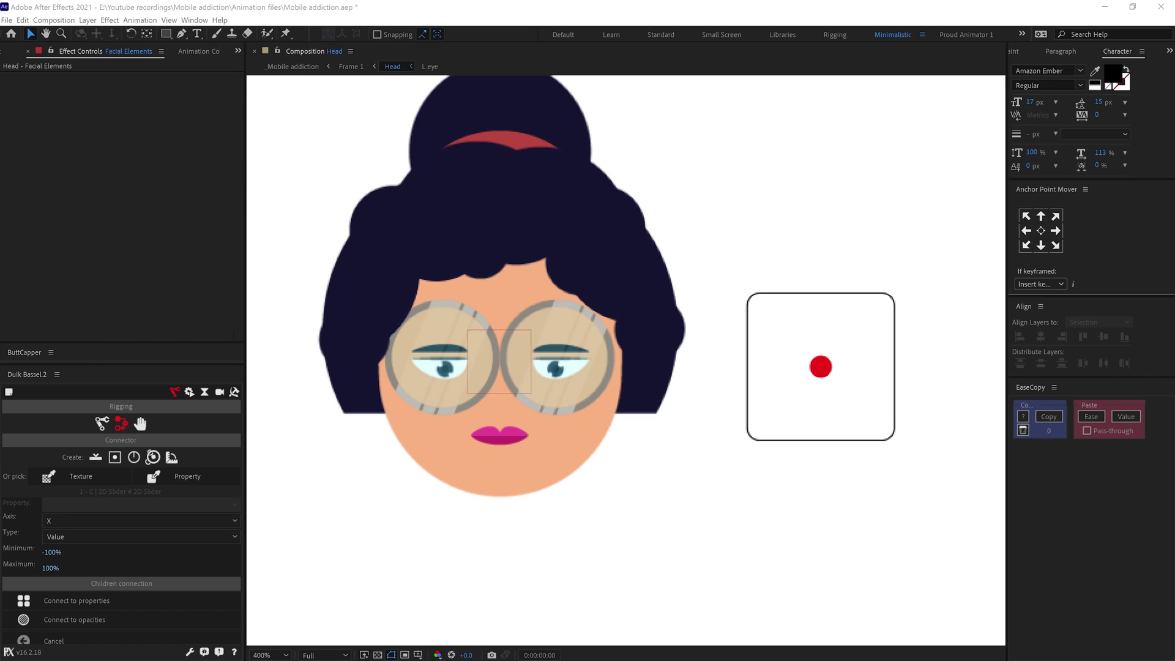
{"action": "key", "text": "space"}
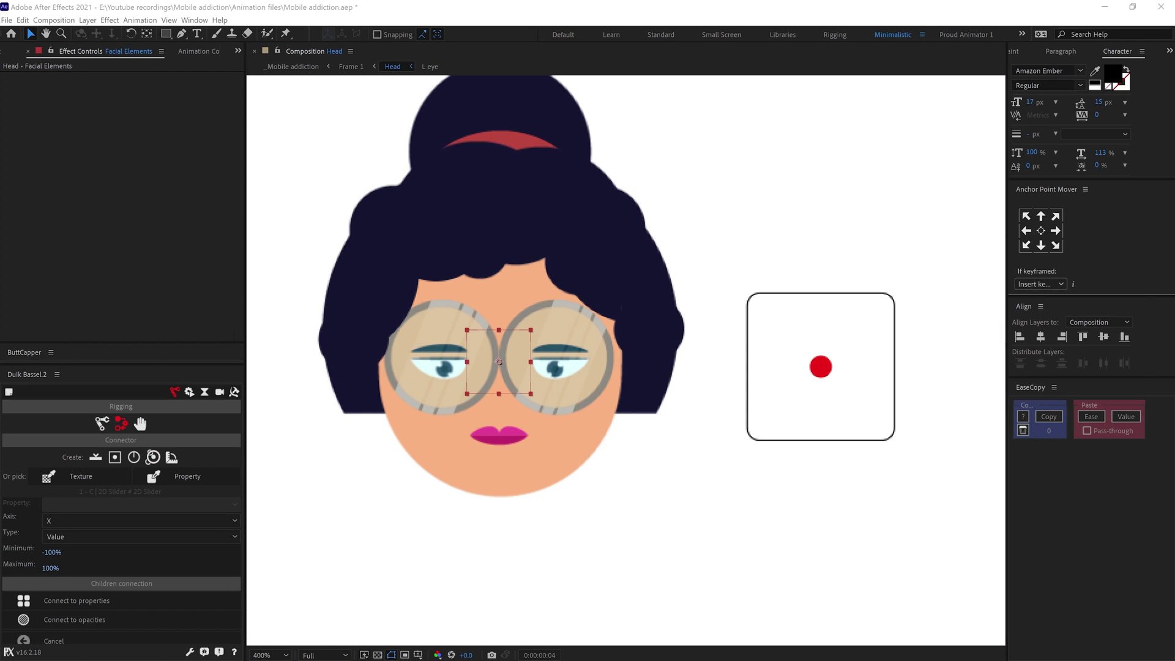
{"action": "key", "text": "space"}
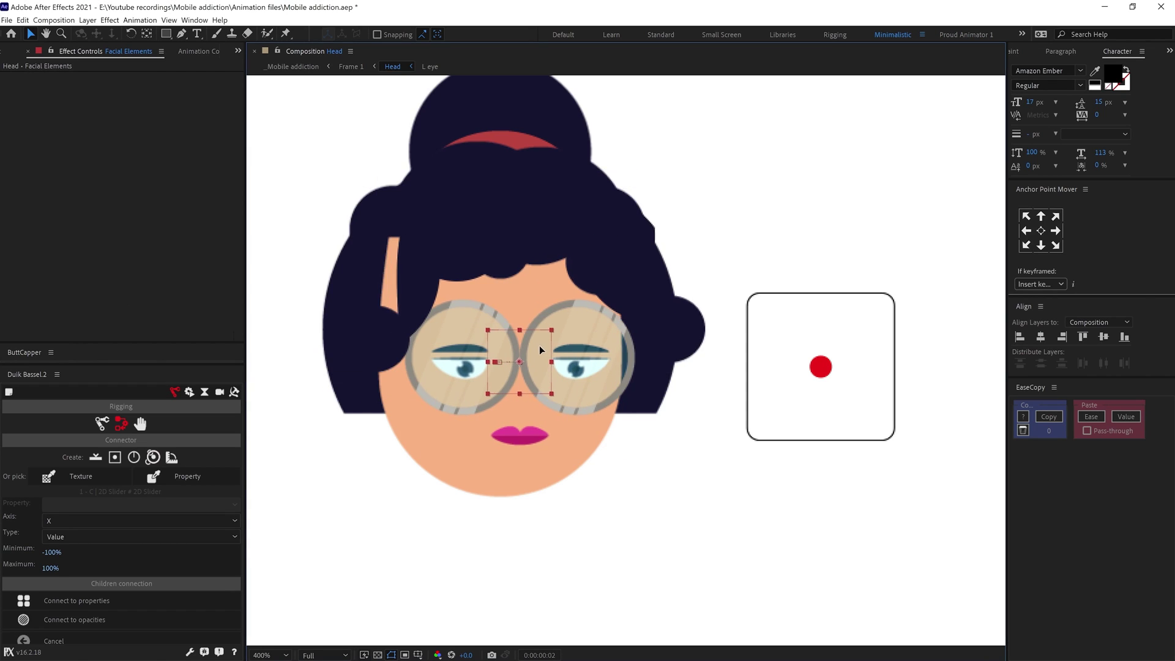
{"action": "left_click", "coordinate": [174, 476]}
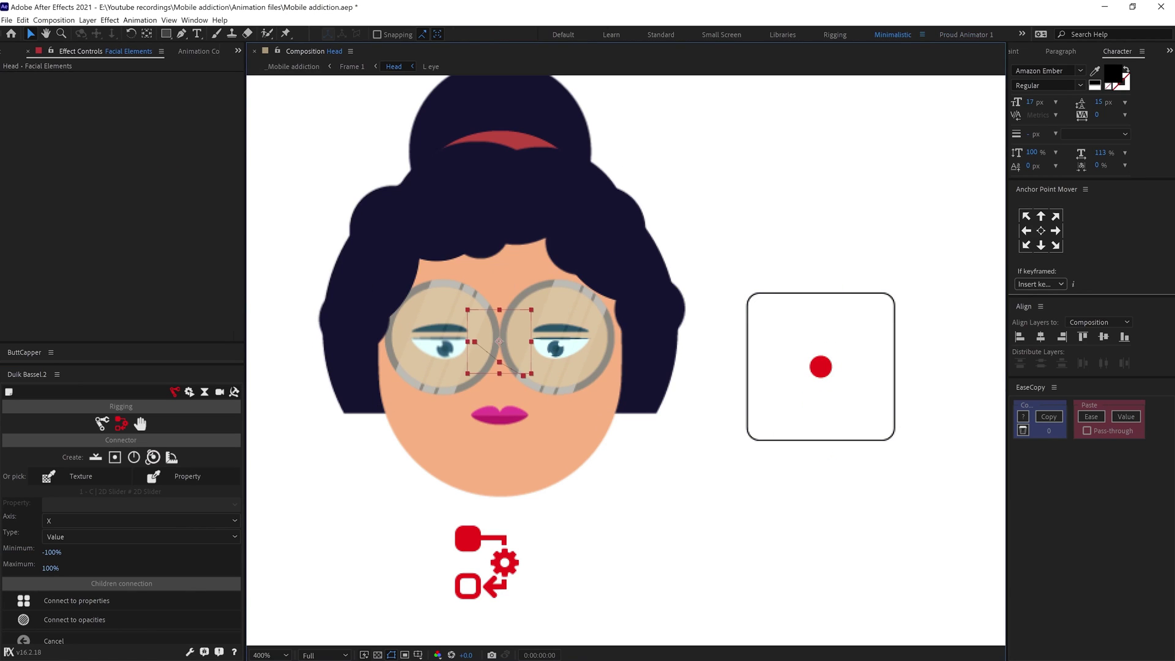
{"action": "left_click", "coordinate": [86, 601]}
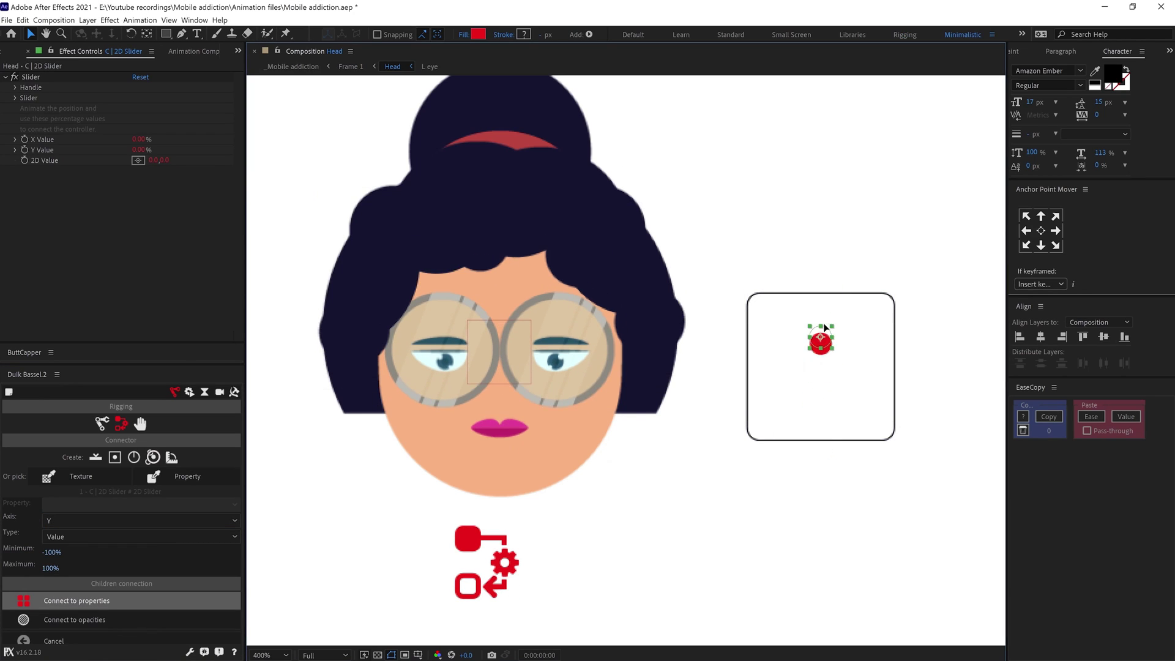
Shift the Hair band keyframes right to match the turned face, then return to Frame 1.
{"action": "left_click", "coordinate": [501, 142]}
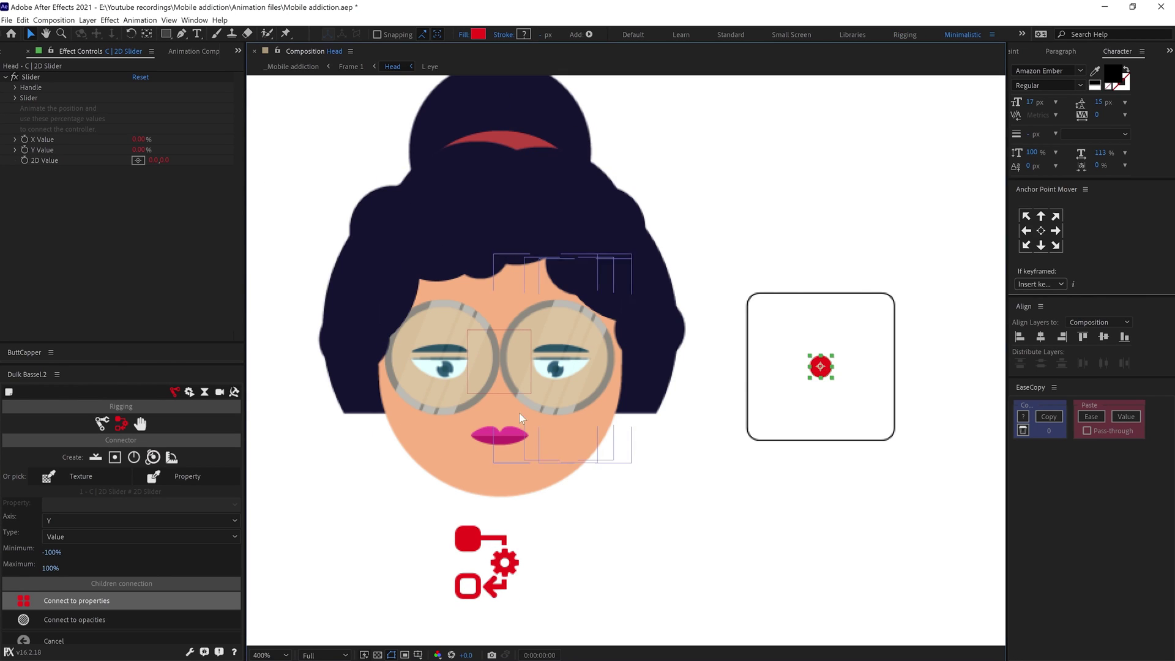
{"action": "left_click_drag", "start_coordinate": [503, 198], "coordinate": [546, 198]}
{"action": "key", "text": "ctrl+Up"}
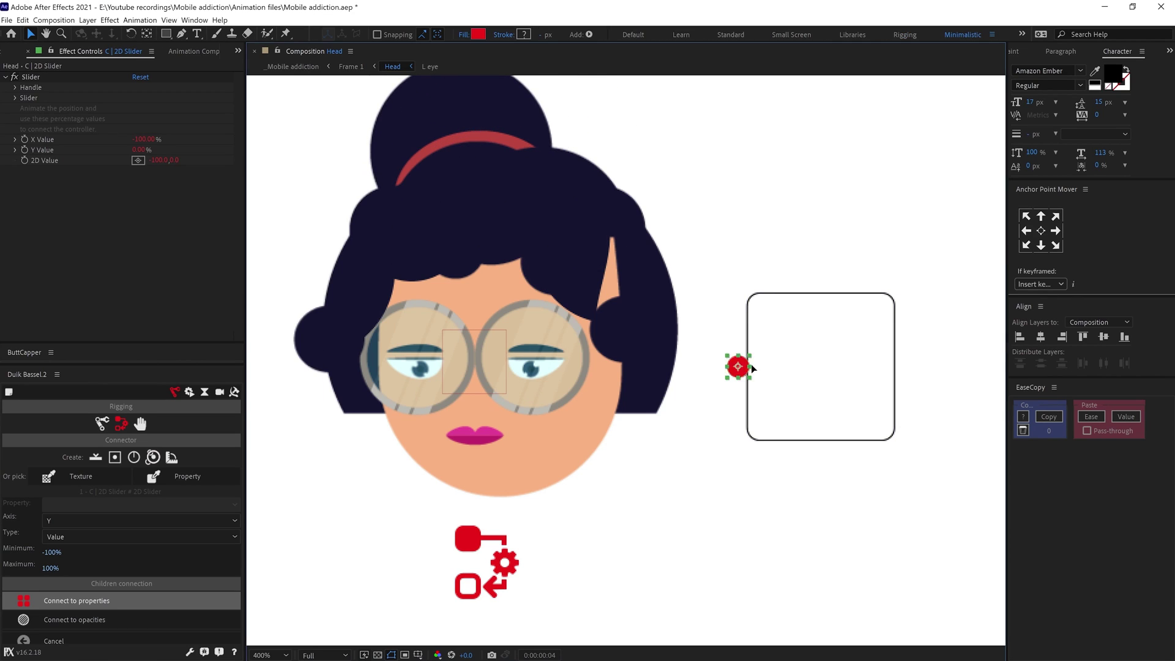
{"action": "key", "text": "Home"}
{"action": "left_click_drag", "start_coordinate": [470, 197], "coordinate": [528, 198]}
{"action": "left_click", "coordinate": [351, 66]}
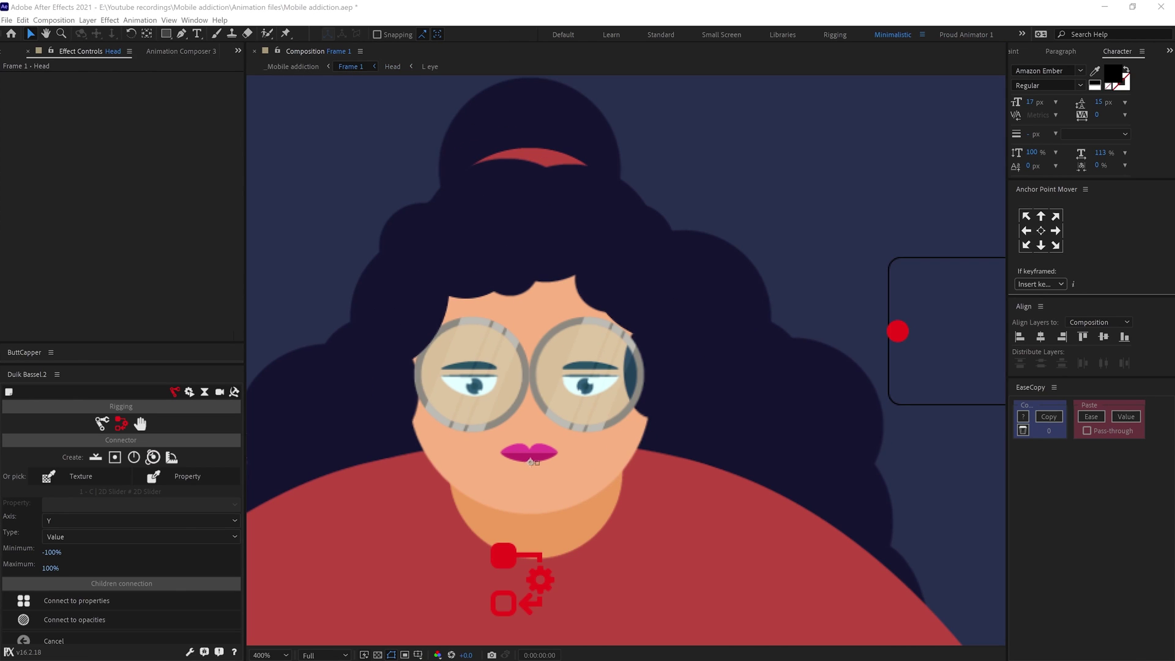
Connect the head tilt to the controller's Y axis.
{"action": "left_click", "coordinate": [92, 601]}
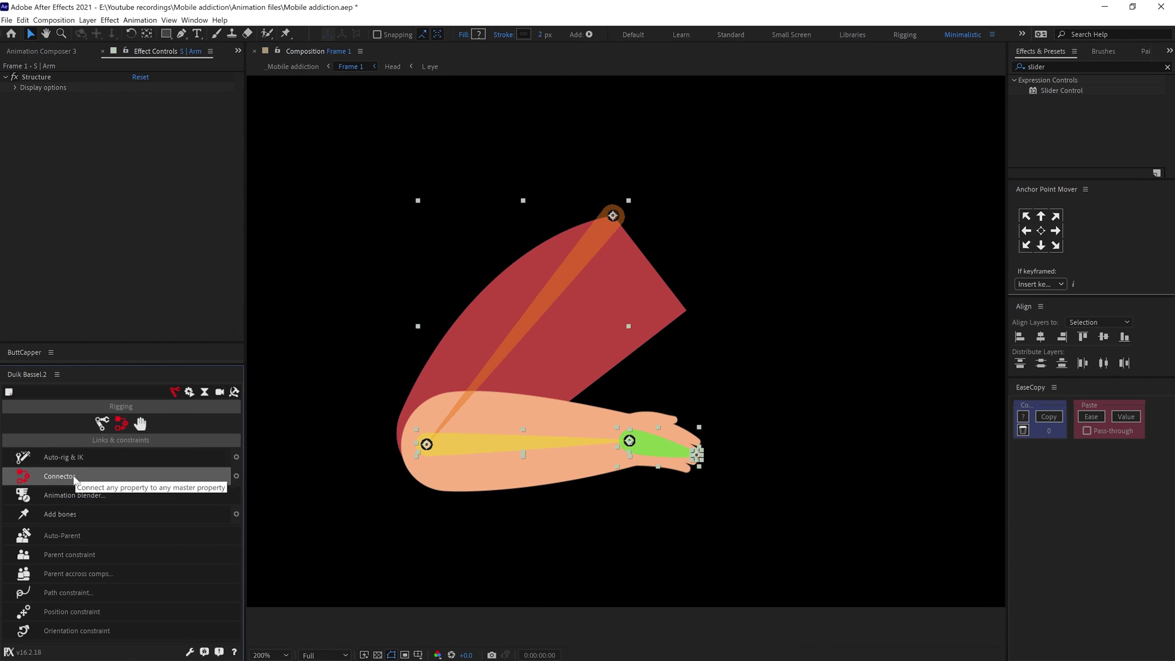
Rig the arm with a Duik IK hand controller.
{"action": "left_click", "coordinate": [63, 458]}
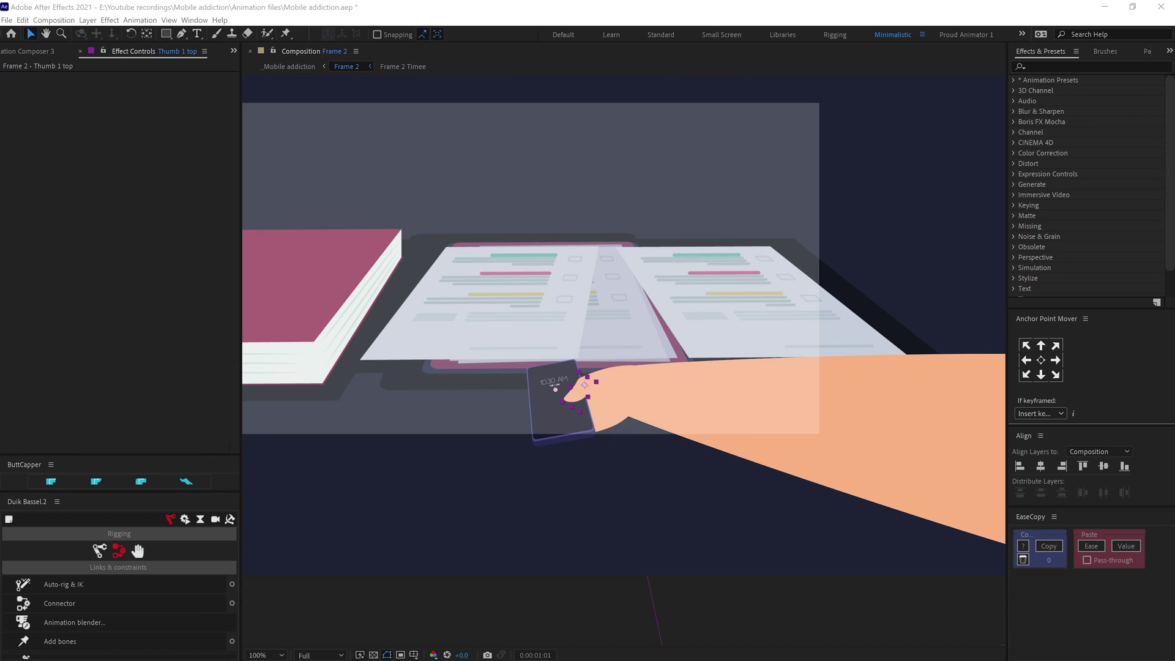
Zoom Frame 2 out to 50%, select the Hand1 layer, and save the project.
{"action": "key", "text": "comma"}
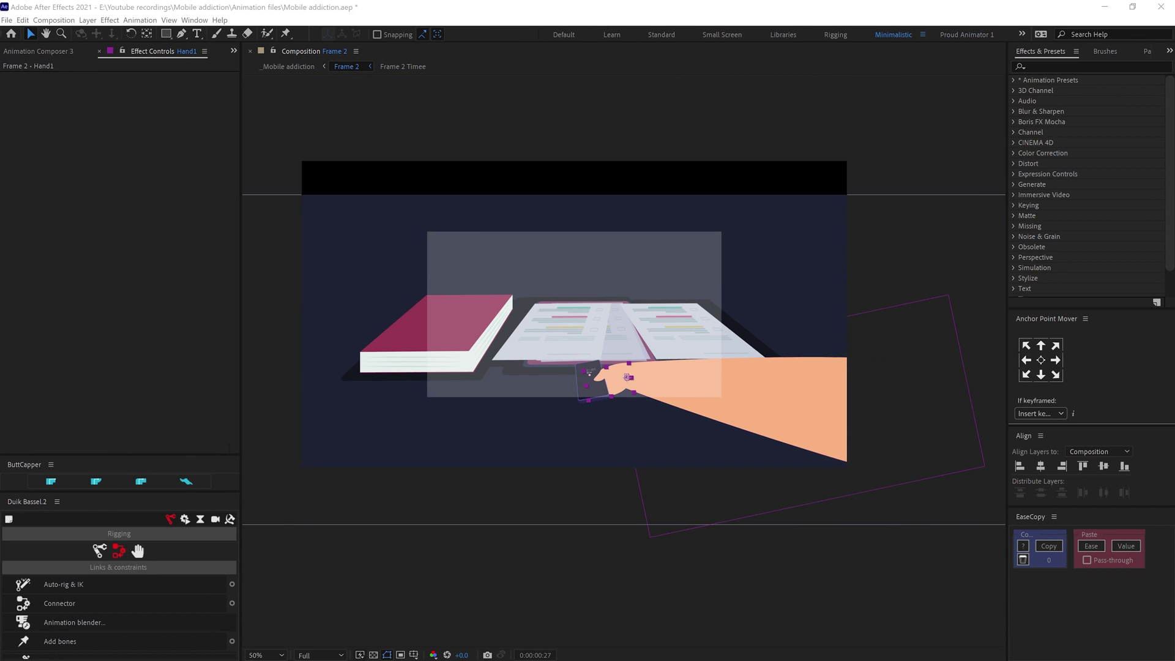
{"action": "left_click", "coordinate": [640, 317]}
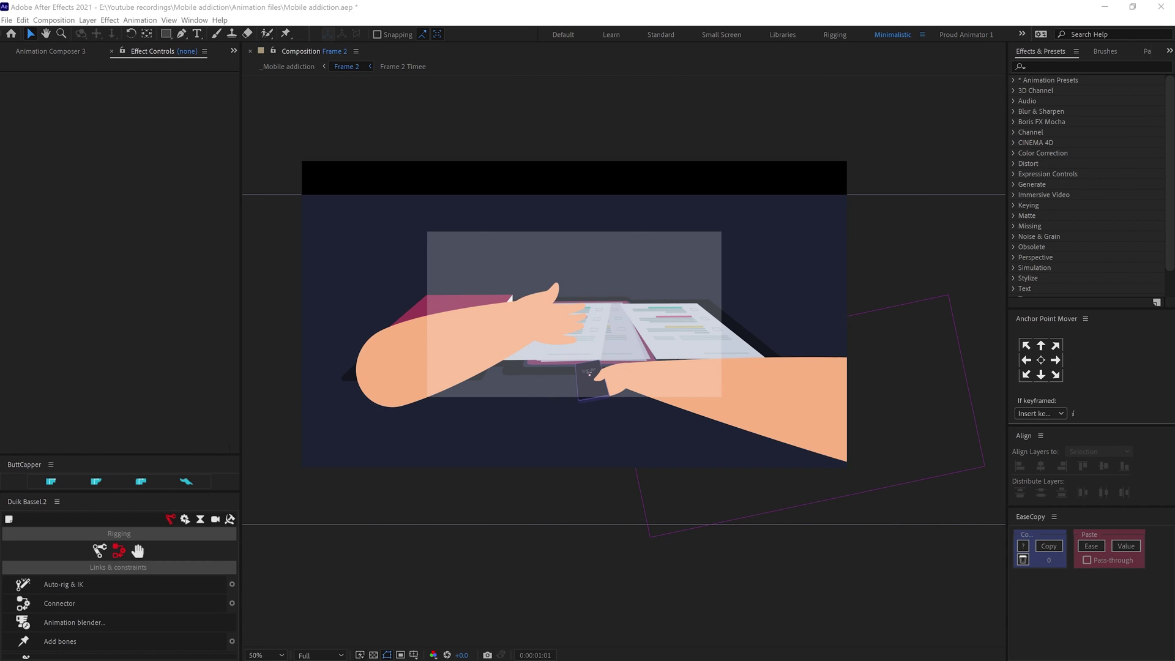
{"action": "key", "text": "ctrl+s"}
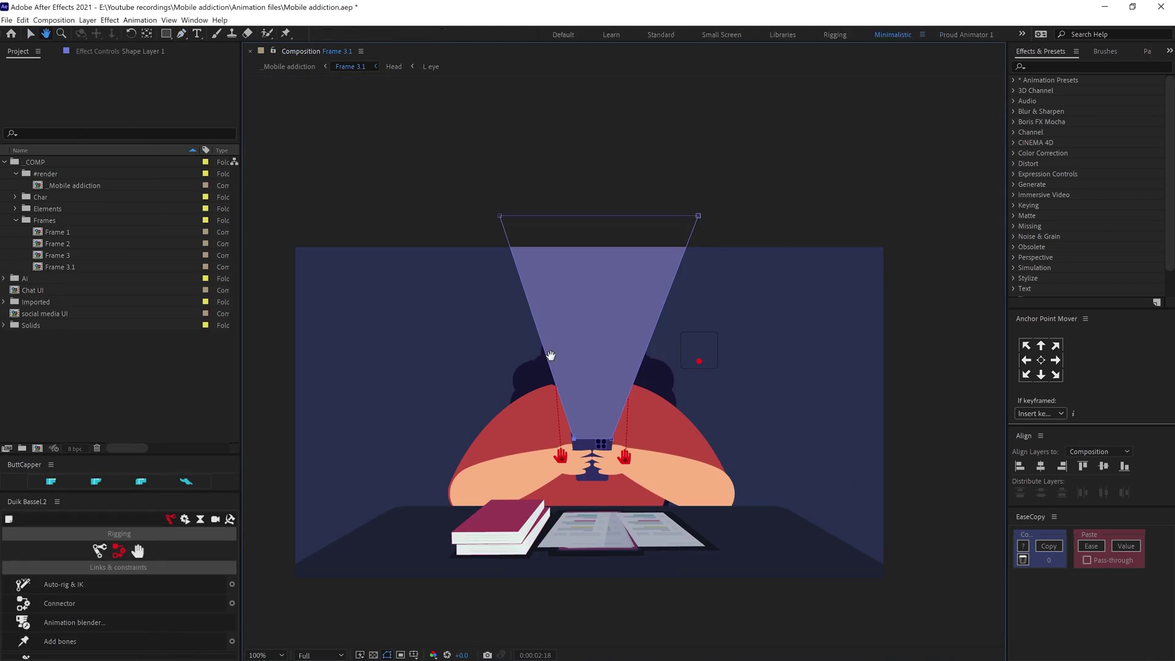
Select the Ray light-cone layer and give it a yellow fill.
{"action": "left_click_drag", "start_coordinate": [550, 355], "coordinate": [510, 496]}
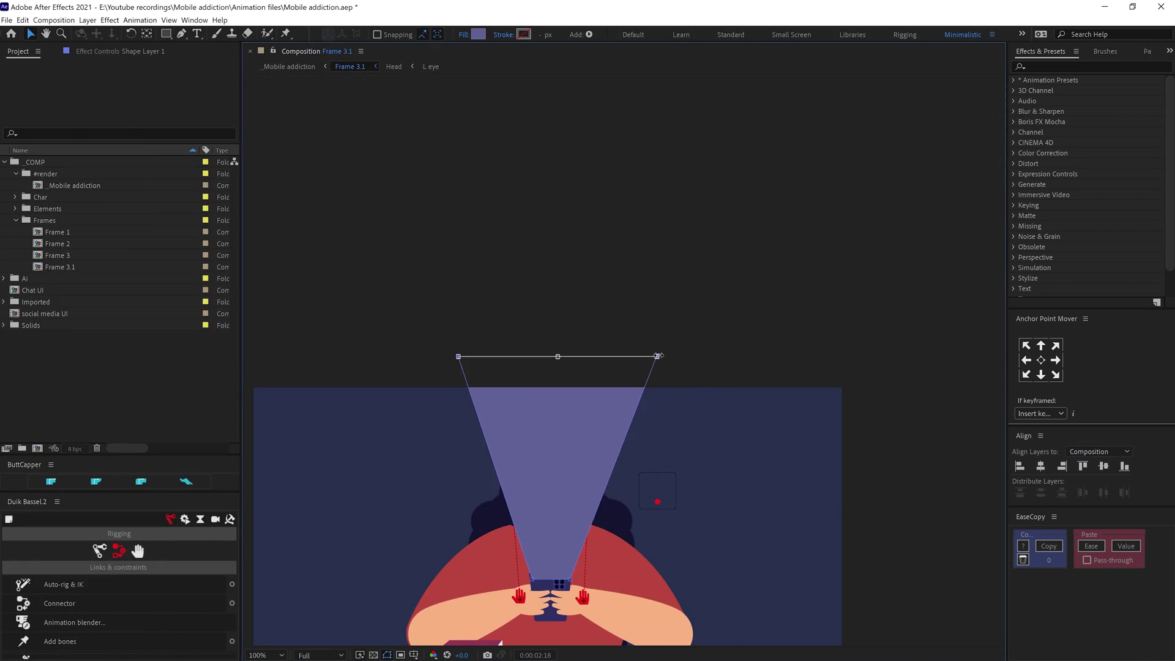
{"action": "key", "text": "v"}
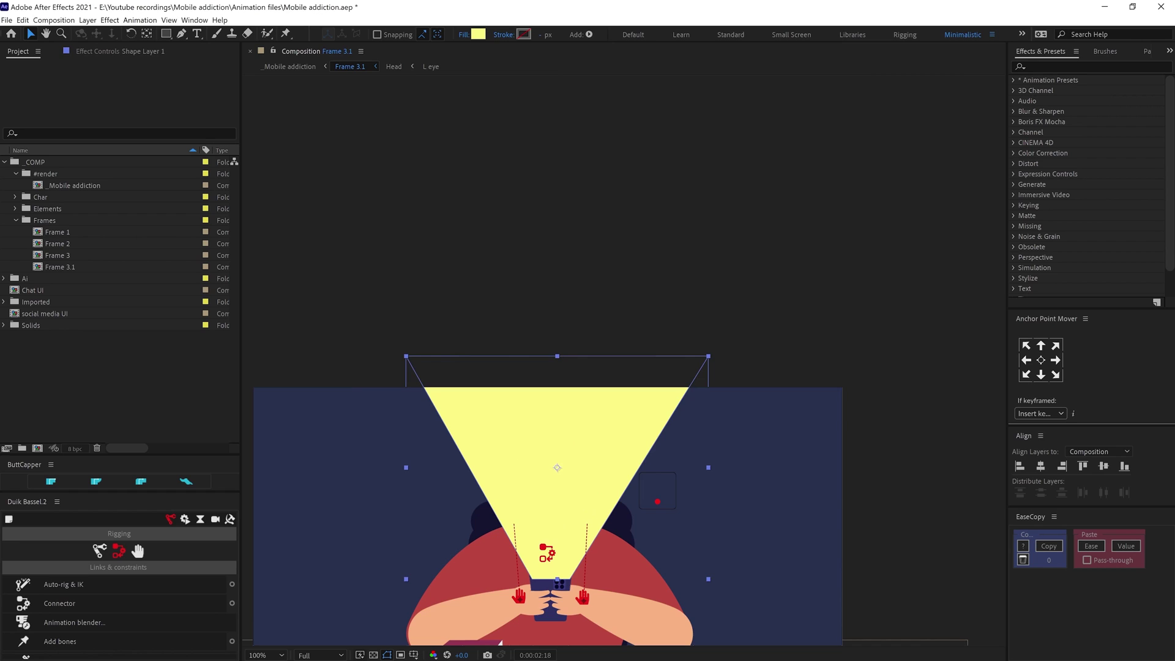
{"action": "key", "text": "ctrl+Down"}
{"action": "key", "text": "ctrl+Up"}
{"action": "key", "text": "g"}
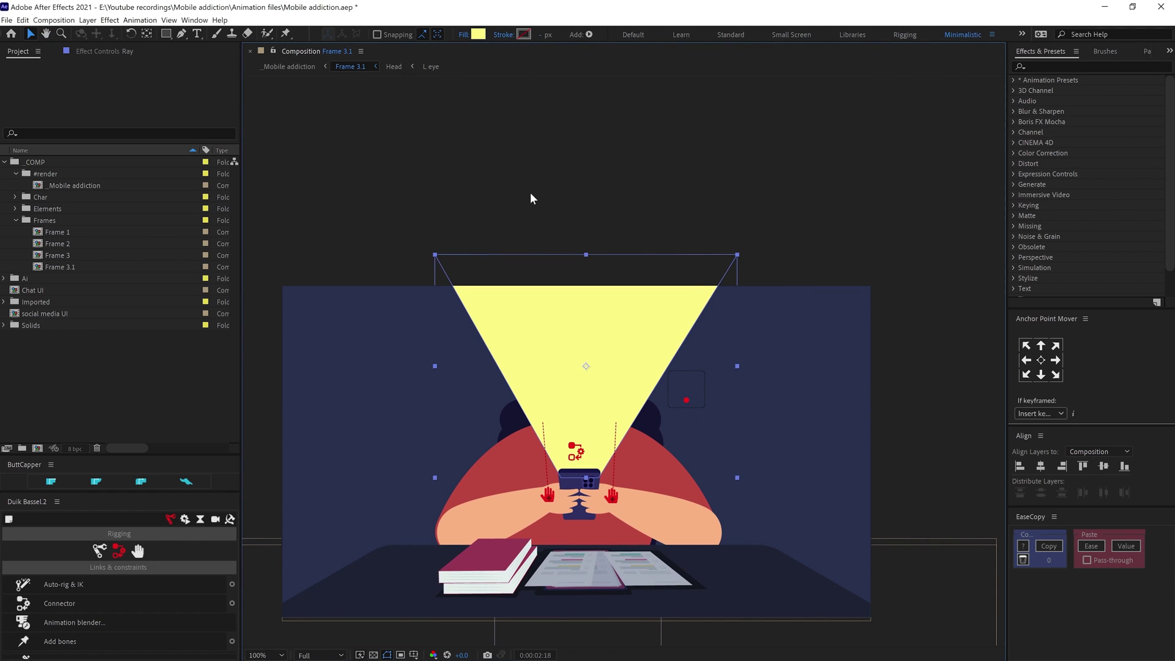
{"action": "key", "text": "v"}
{"action": "key", "text": "period"}
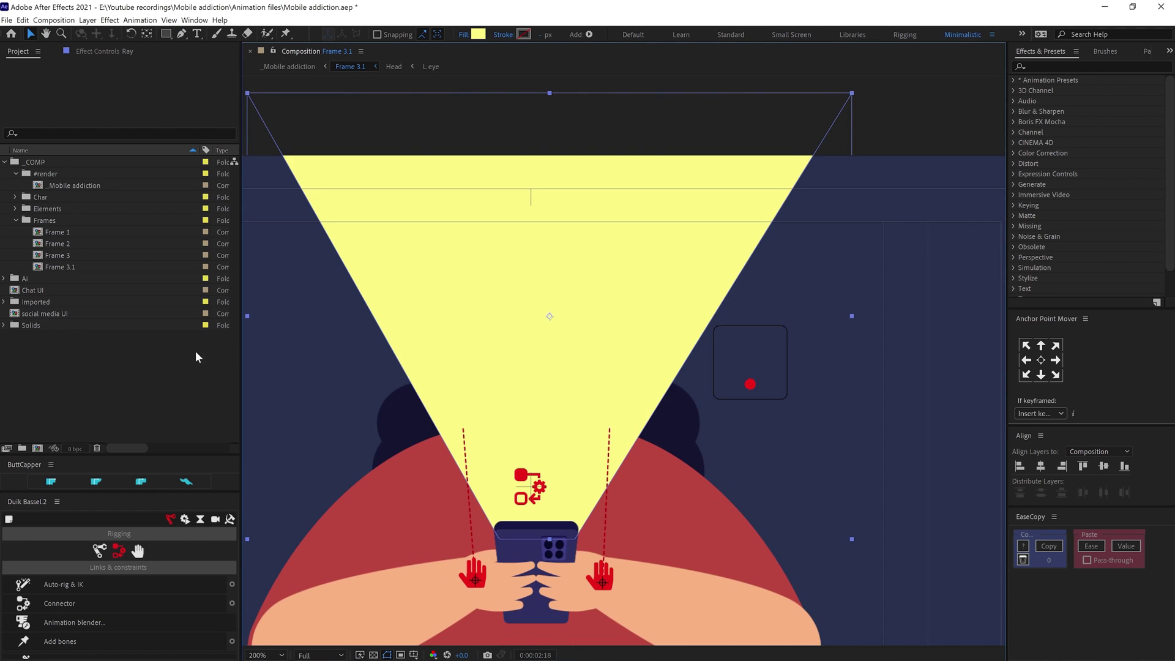
{"action": "key", "text": "comma"}
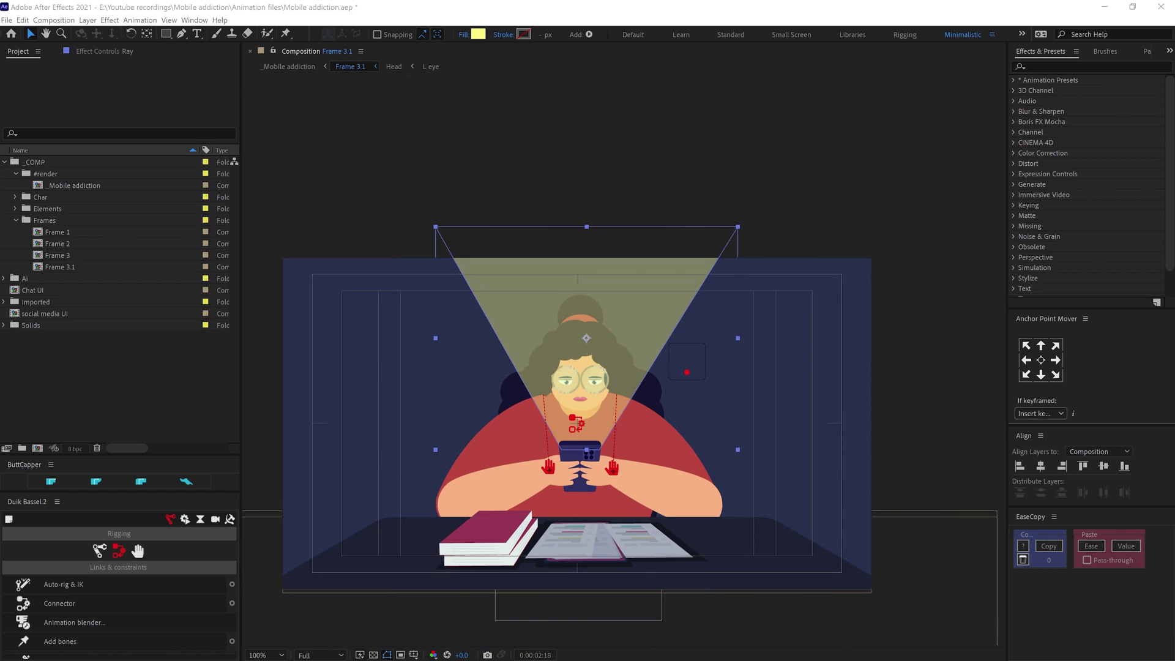
Pre-compose the ray and content layers as 'Ray aand content' and open that precomp.
{"action": "key", "text": "ctrl+shift+a"}
{"action": "key", "text": "ctrl+shift+c"}
{"action": "type", "text": "Ray aand content"}
{"action": "key", "text": "Return"}
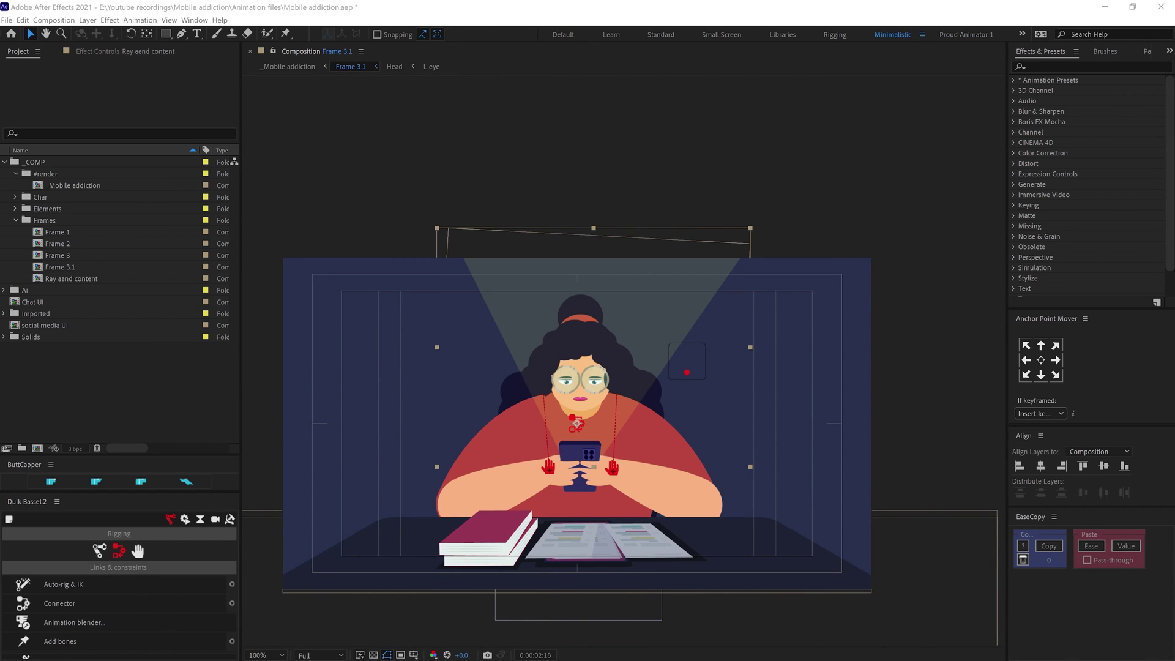
{"action": "key", "text": "period"}
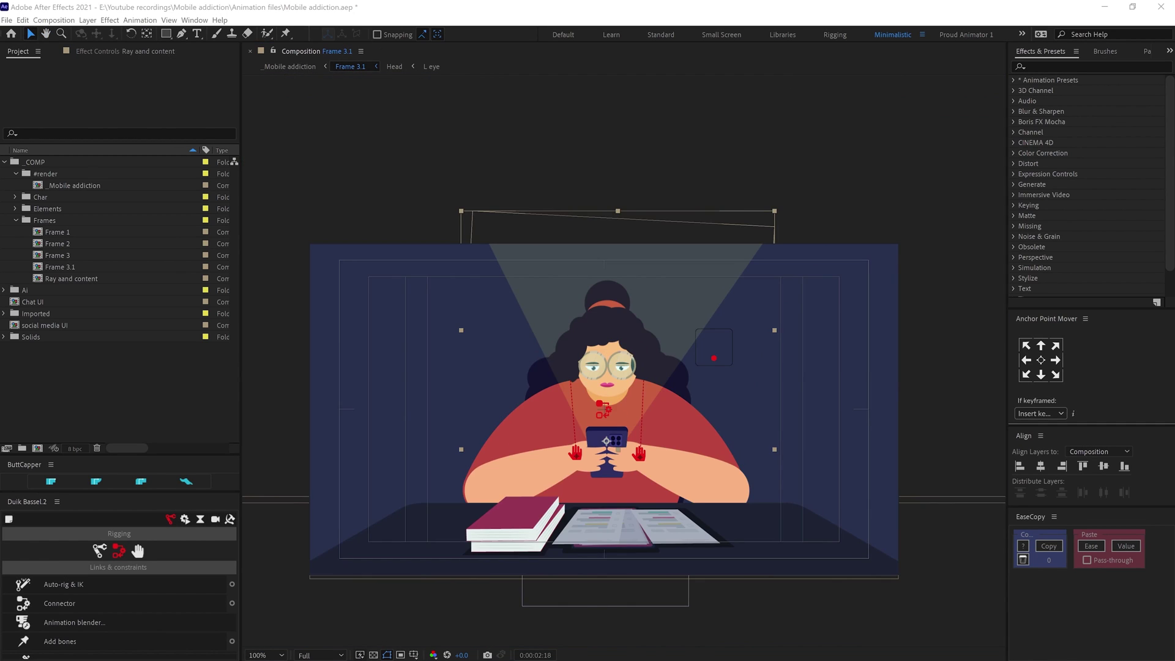
{"action": "double_click", "coordinate": [576, 505]}
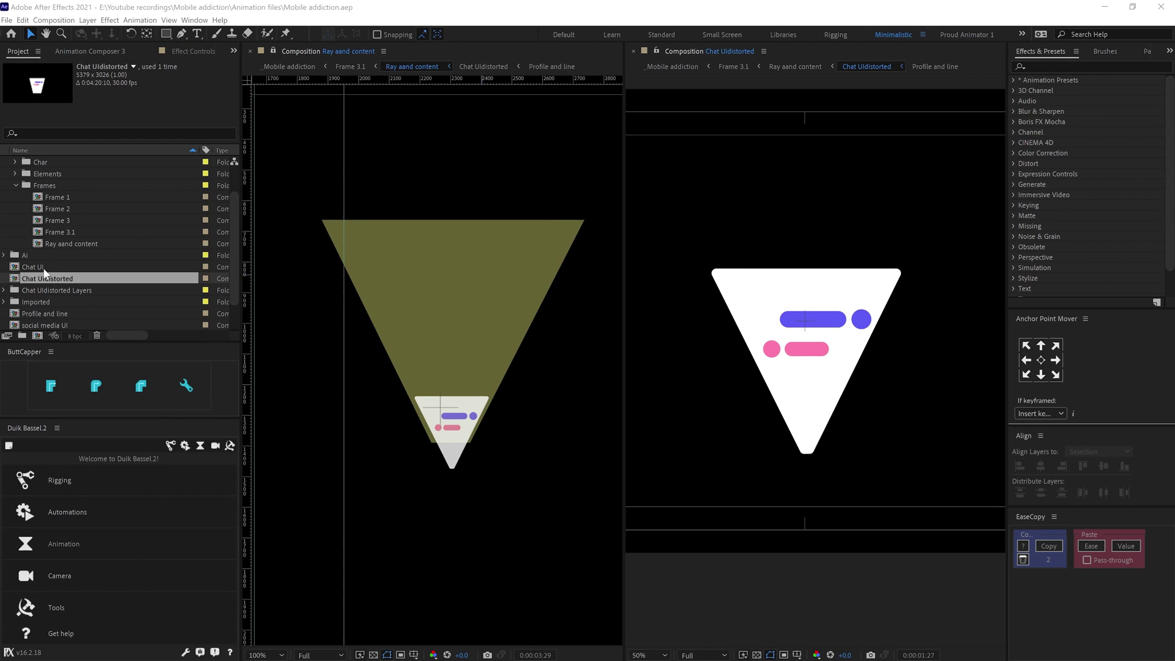
Duplicate the Profile and line comp as Profile and line 2 and open it for placement.
{"action": "key", "text": "Down"}
{"action": "key", "text": "Down"}
{"action": "key", "text": "Down"}
{"action": "key", "text": "ctrl+d"}
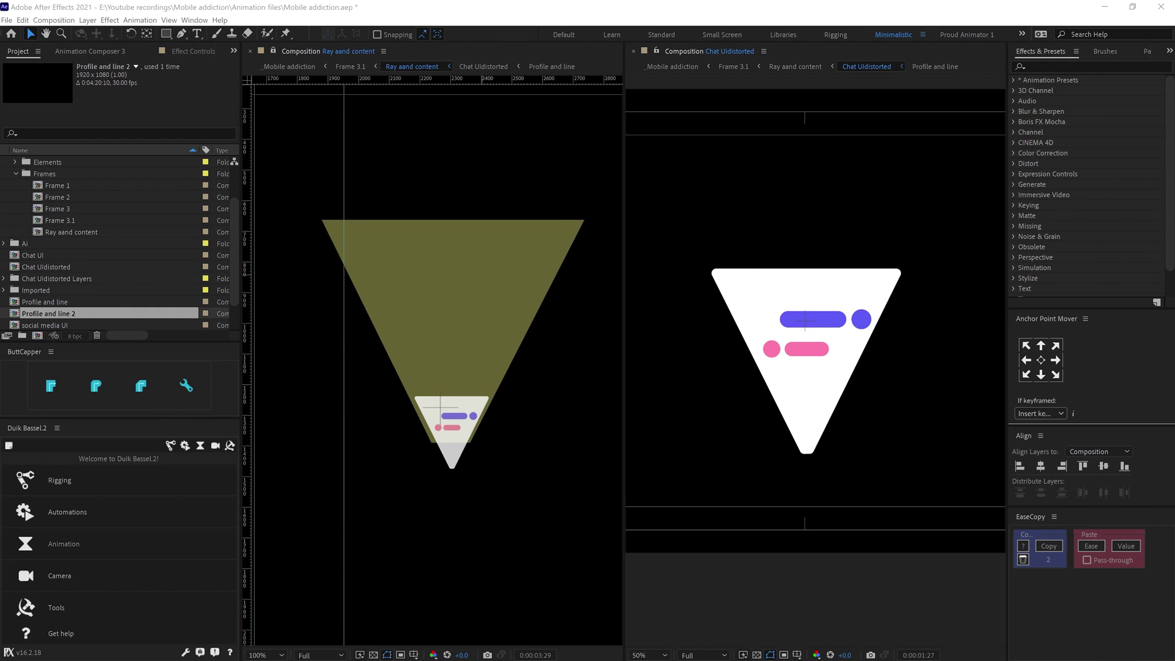
{"action": "double_click", "coordinate": [858, 335]}
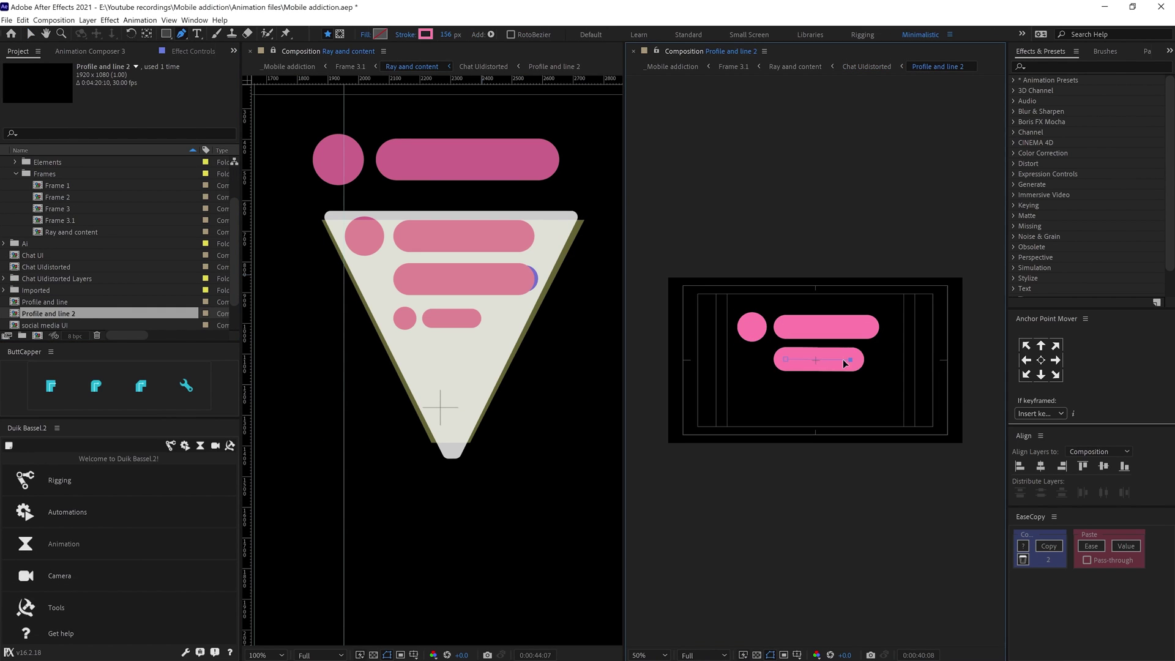
{"action": "key", "text": "g"}
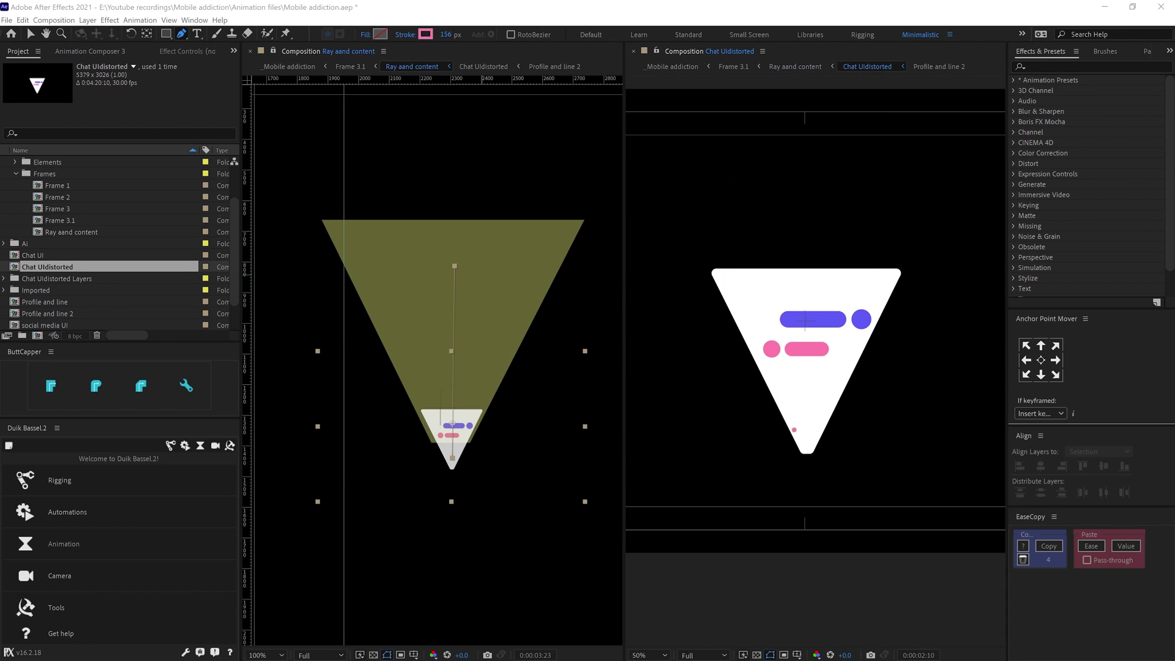
{"action": "key", "text": "v"}
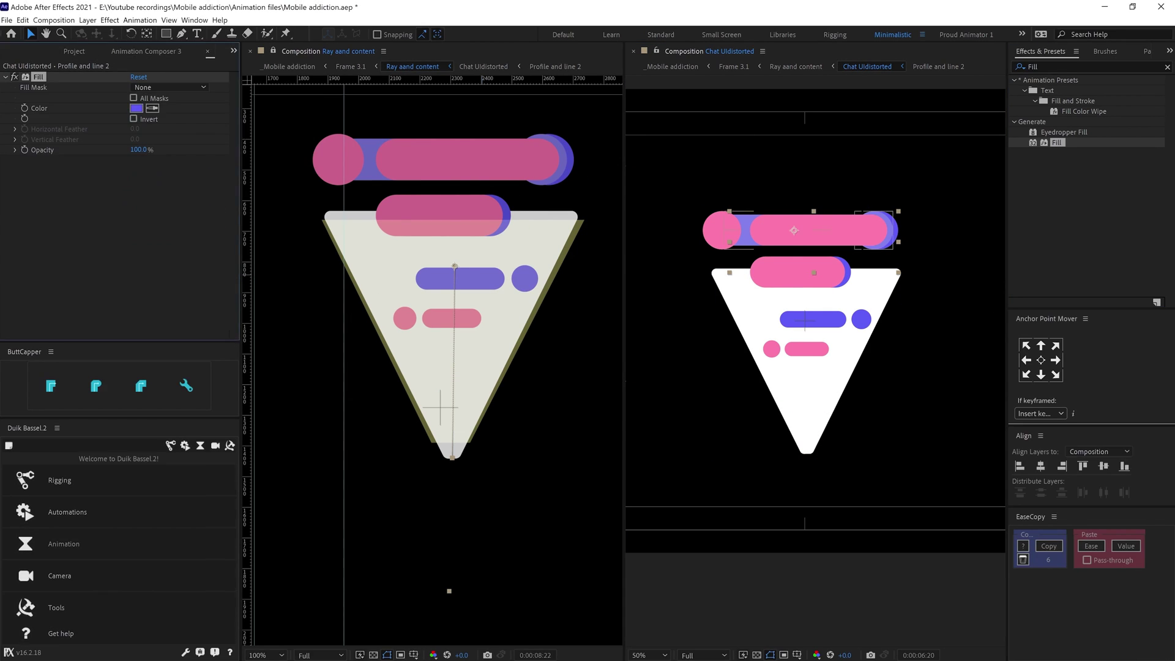
{"action": "key", "text": "ctrl+Down"}
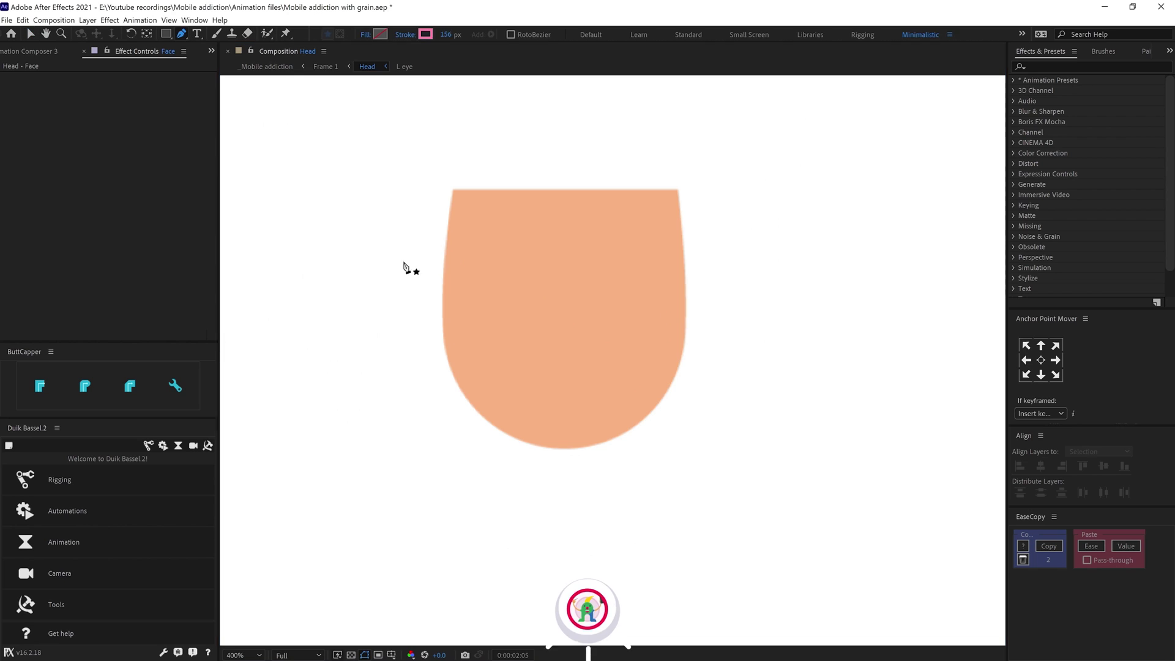
Draw a closed curved Pen shape over the face.
{"action": "left_click", "coordinate": [371, 166]}
{"action": "mouse_move", "coordinate": [564, 370]}
{"action": "left_mouse_down"}
{"action": "mouse_move", "coordinate": [668, 381]}
{"action": "mouse_move", "coordinate": [685, 370]}
{"action": "left_mouse_up"}
{"action": "left_click_drag", "start_coordinate": [807, 109], "coordinate": [806, 85]}
{"action": "scroll", "coordinate": [837, 483], "scroll_direction": "down", "scroll_amount": 2}
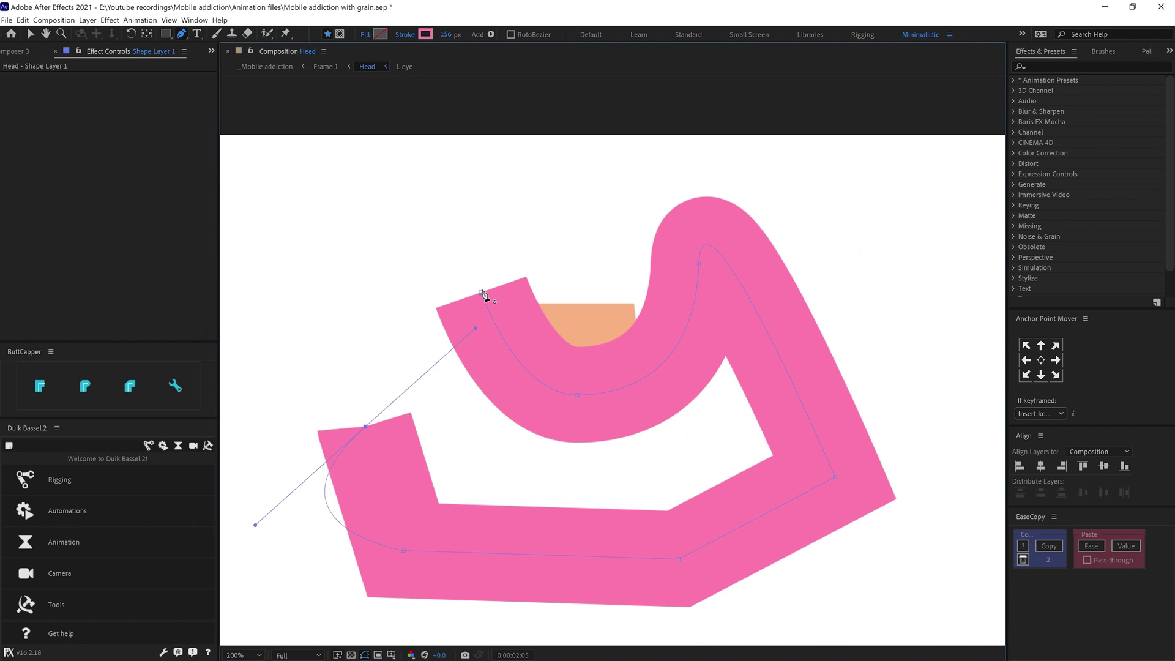
Set the shape's stroke to None and its fill to DF8B52.
{"action": "left_click", "coordinate": [405, 35]}
{"action": "left_click", "coordinate": [309, 226]}
{"action": "left_click", "coordinate": [381, 34]}
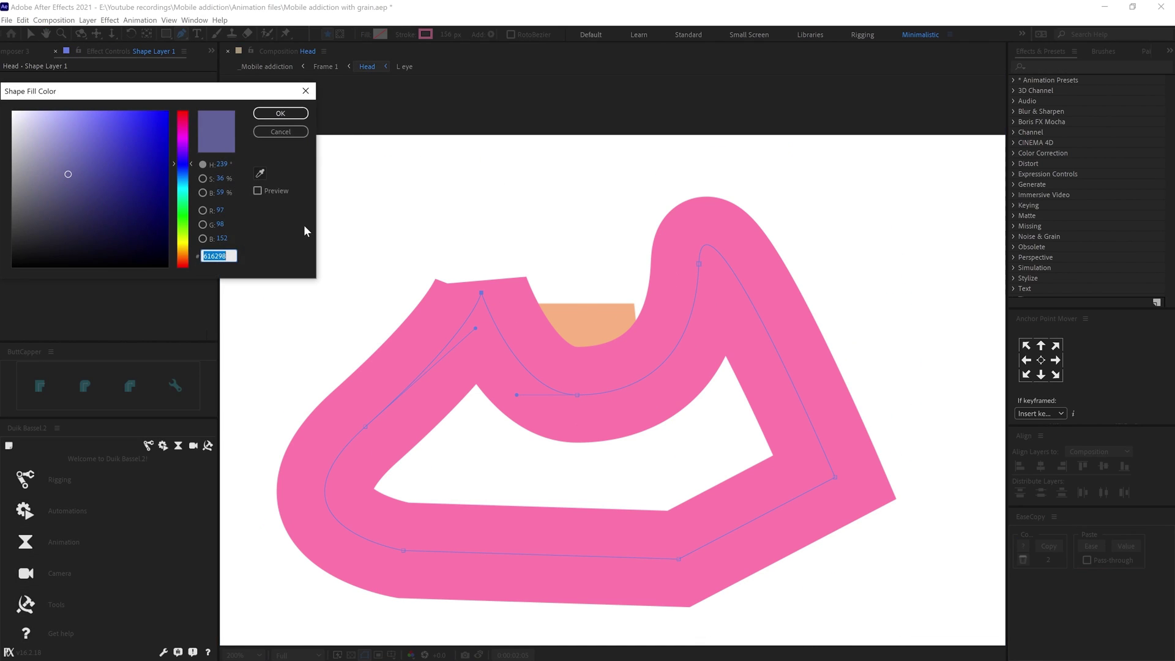
{"action": "left_click", "coordinate": [303, 114]}
{"action": "left_click", "coordinate": [405, 35]}
{"action": "left_click", "coordinate": [210, 155]}
{"action": "left_click", "coordinate": [250, 226]}
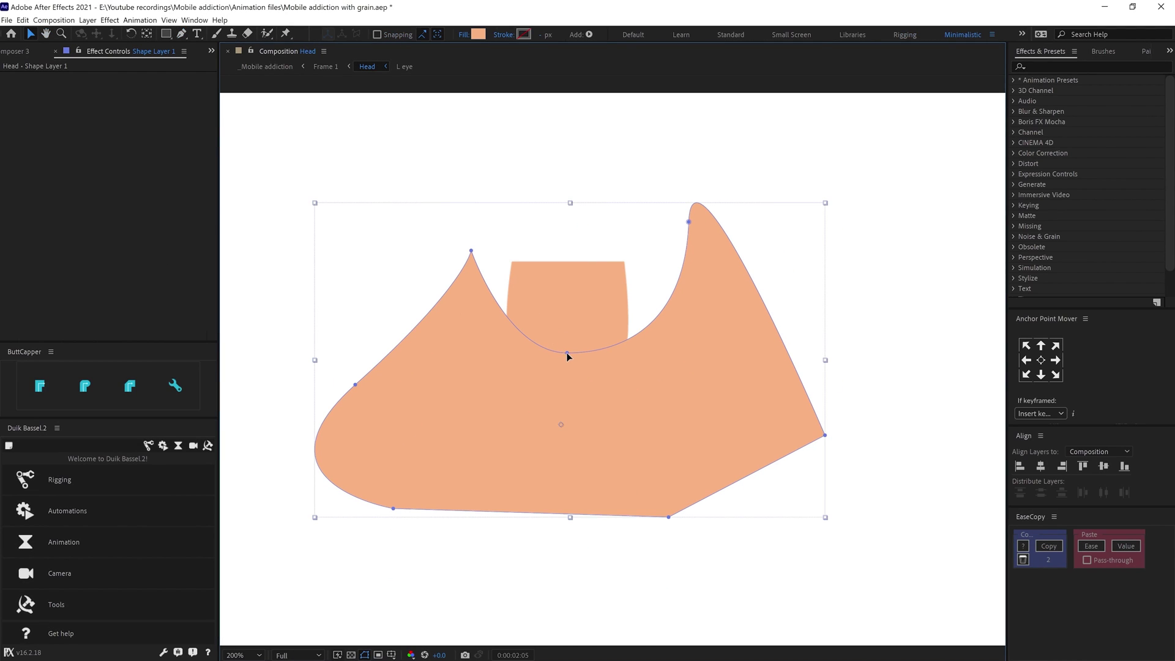
{"action": "left_click", "coordinate": [479, 34]}
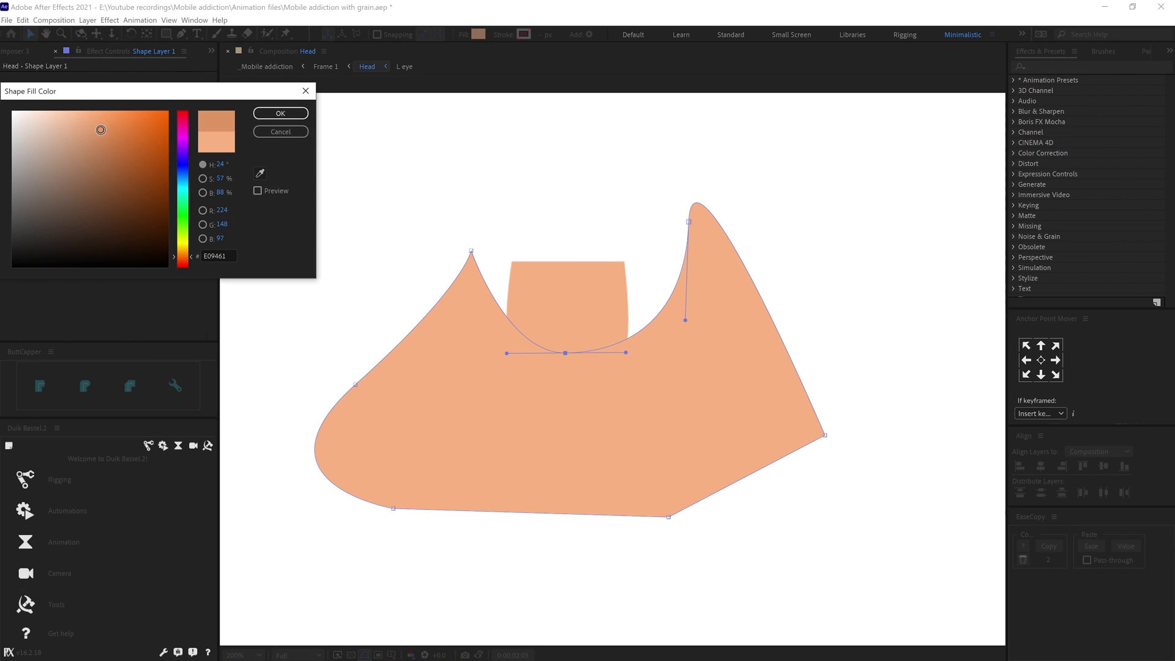
{"action": "left_click", "coordinate": [282, 115]}
Apply Roughen Edges to the orange shape with Border 160 and Edge Type Spiky.
{"action": "left_click", "coordinate": [1092, 67]}
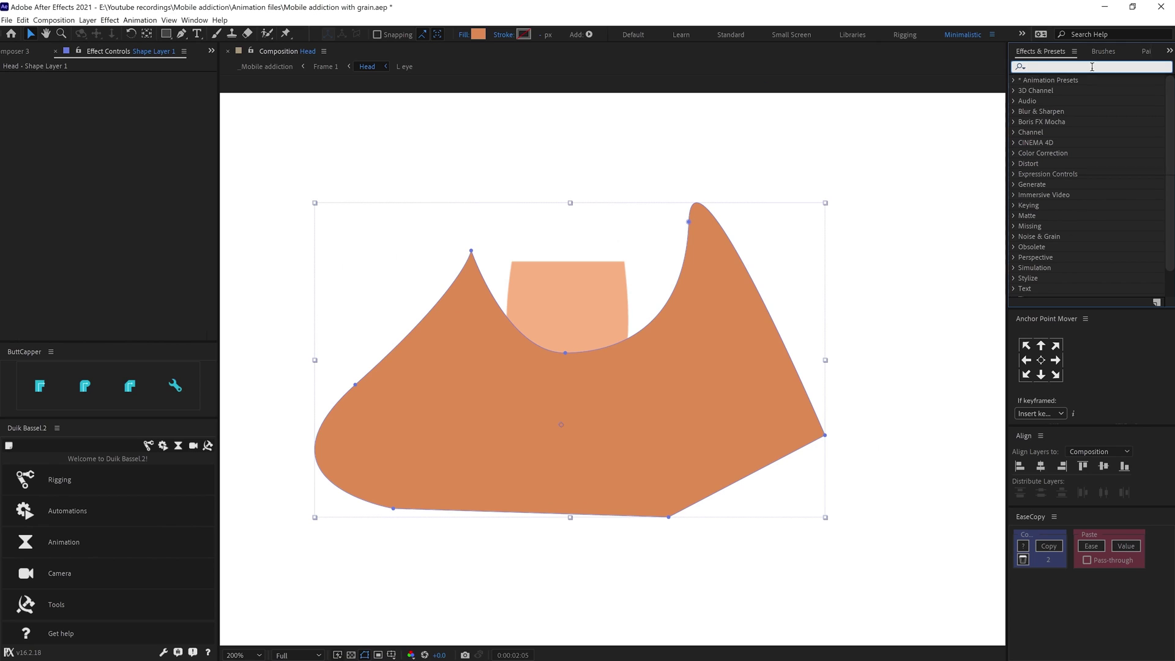
{"action": "type", "text": "rough"}
{"action": "left_click_drag", "start_coordinate": [1075, 90], "coordinate": [642, 285]}
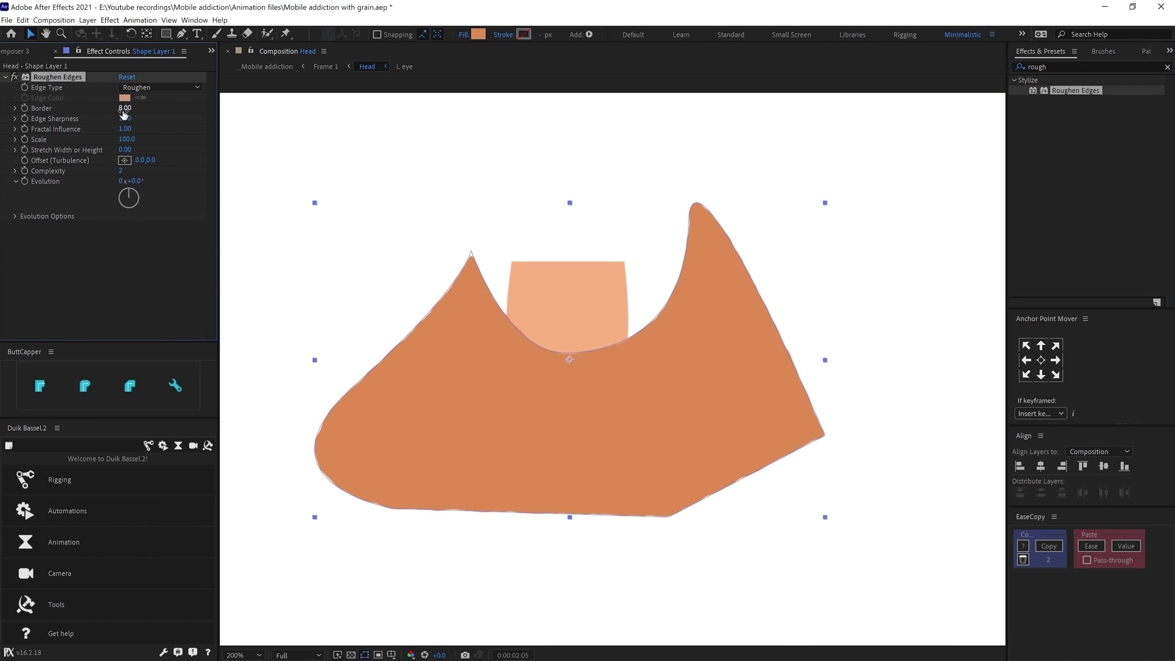
{"action": "left_click_drag", "start_coordinate": [124, 114], "coordinate": [126, 121]}
{"action": "type", "text": "160"}
{"action": "key", "text": "Return"}
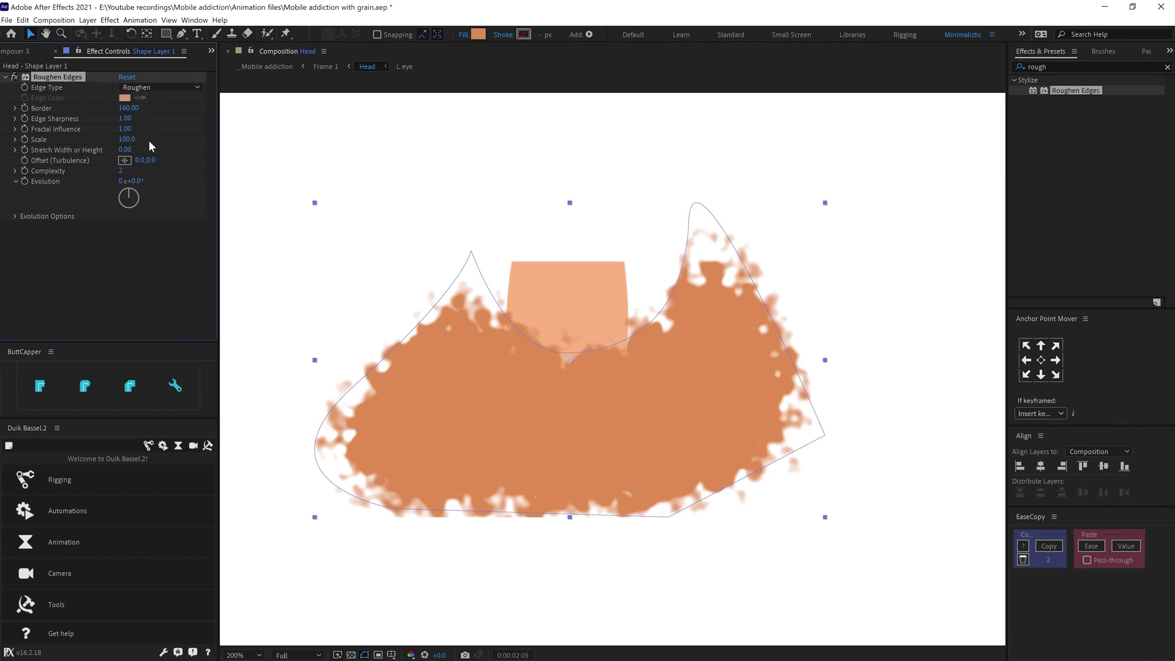
{"action": "left_click", "coordinate": [160, 87]}
{"action": "left_click", "coordinate": [149, 136]}
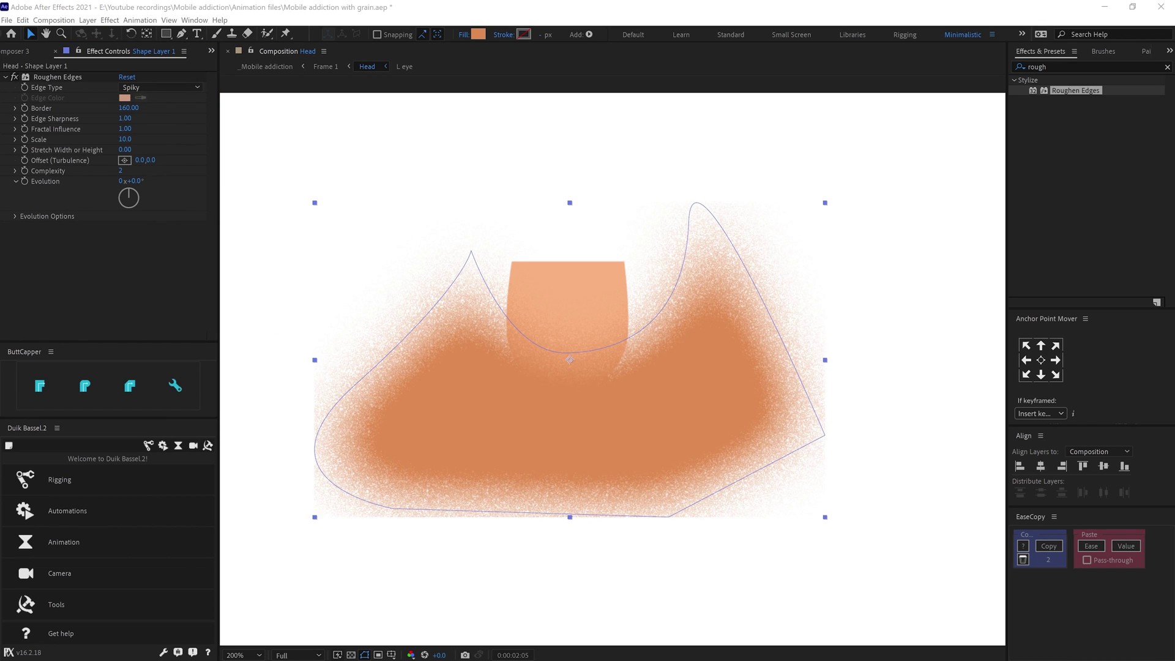
Keyframe the Roughen Edges Evolution on the face shading and preview the moving grain.
{"action": "left_click", "coordinate": [567, 294]}
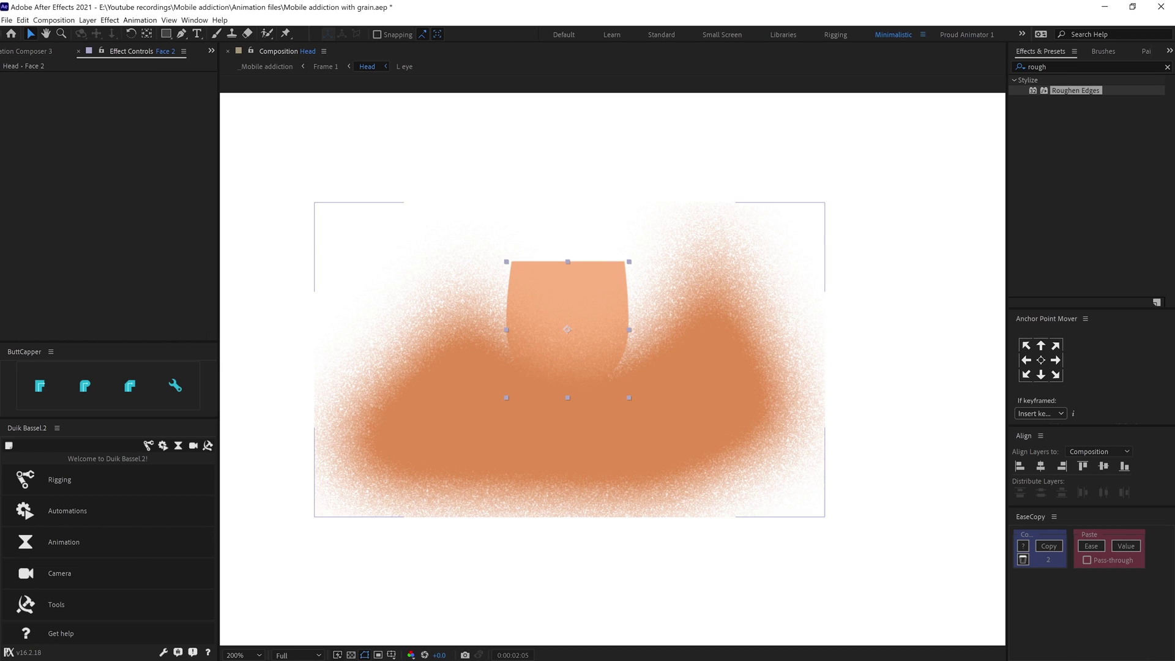
{"action": "key", "text": "ctrl+Down"}
{"action": "key", "text": "period"}
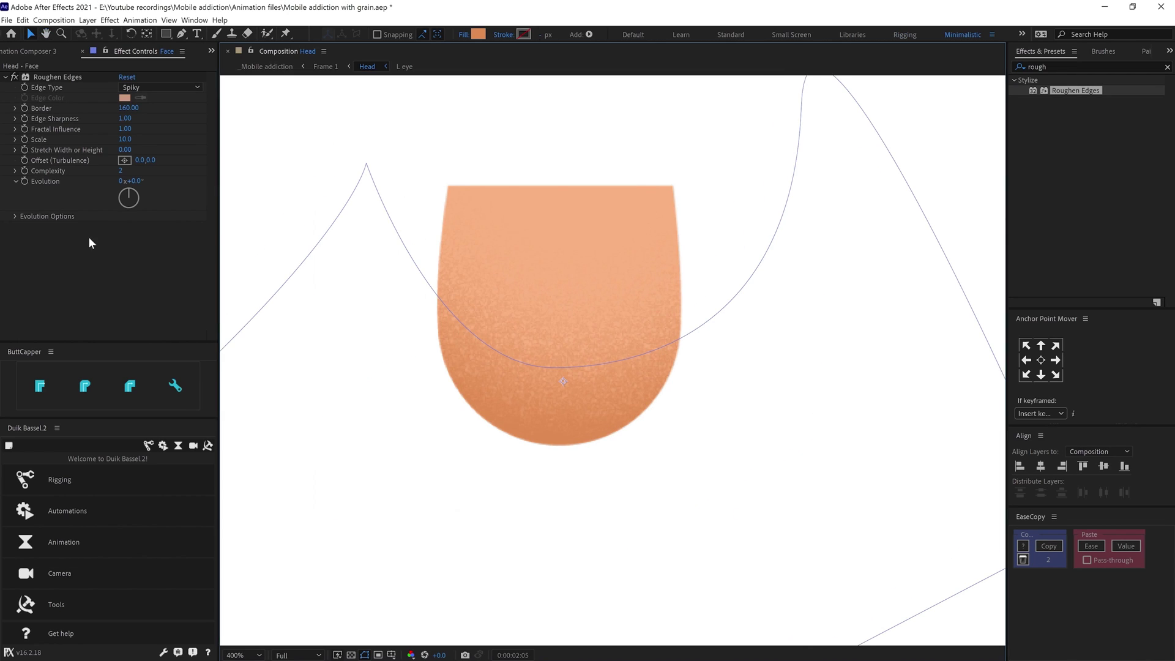
{"action": "left_click", "coordinate": [27, 183]}
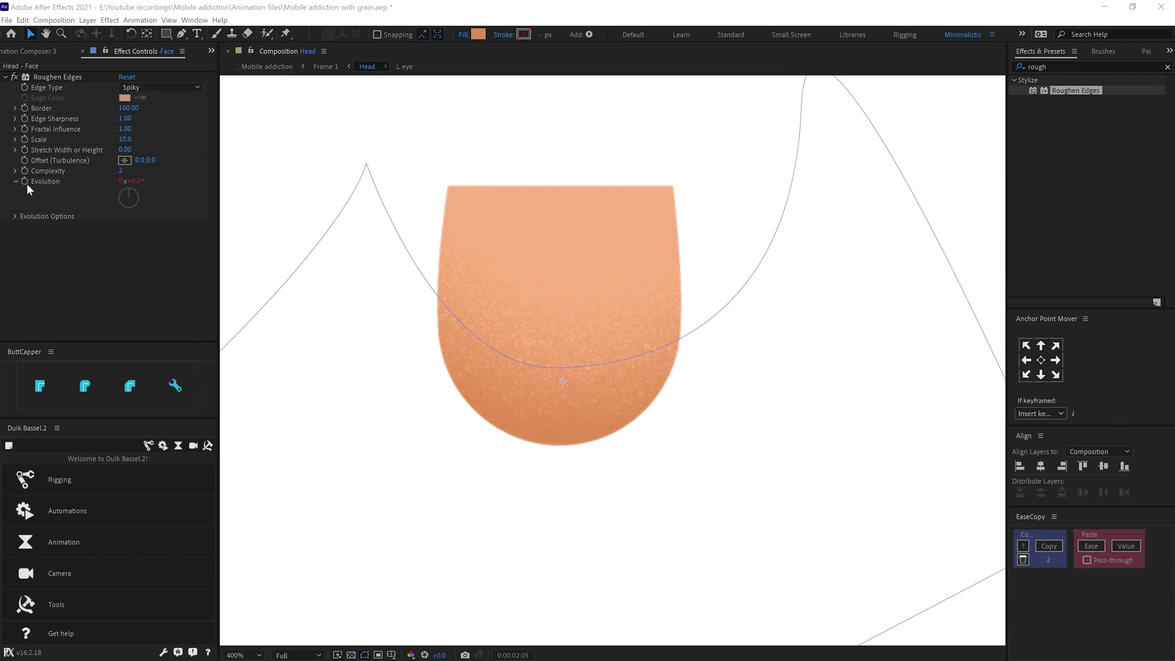
{"action": "key", "text": "comma"}
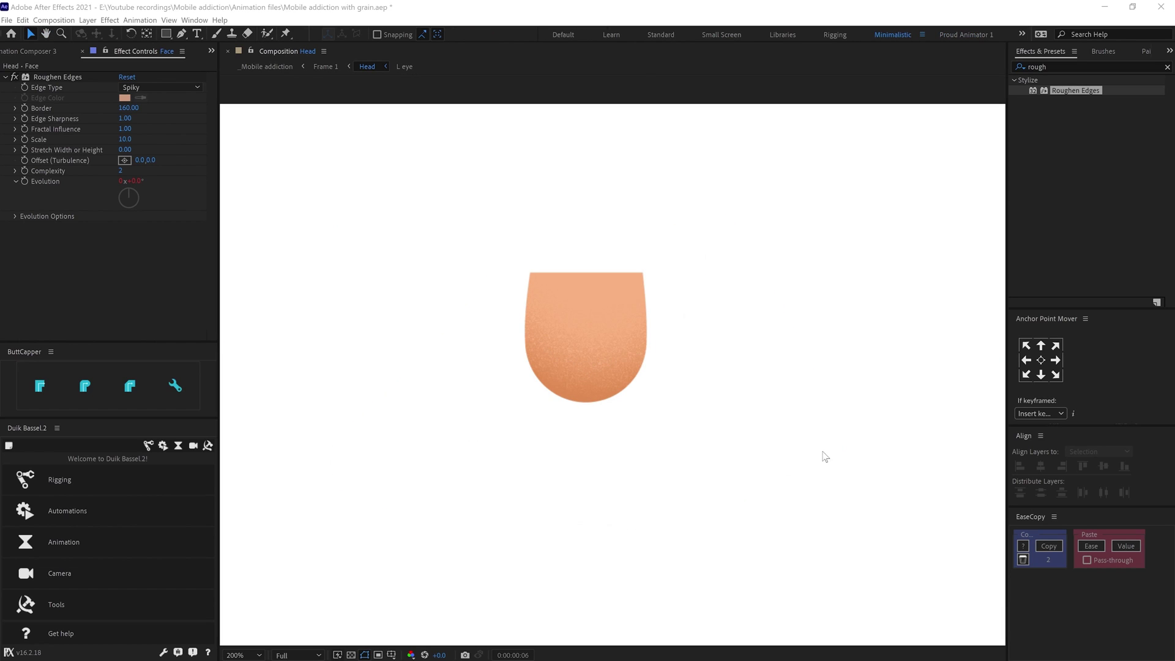
{"action": "key", "text": "period"}
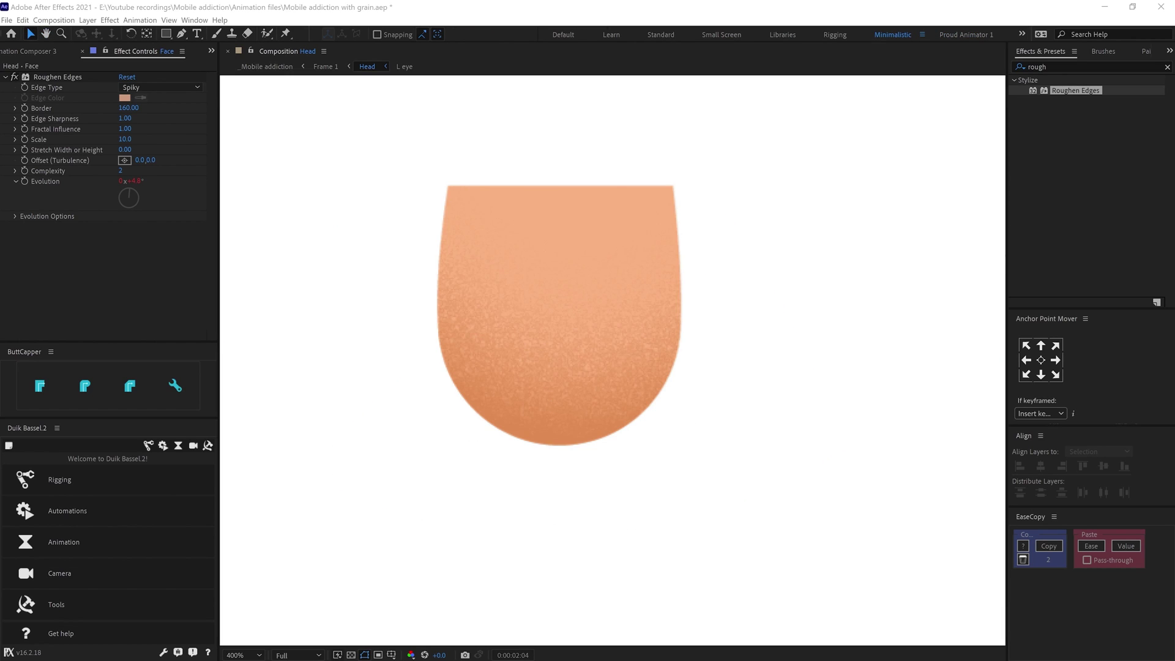
{"action": "left_click", "coordinate": [15, 216]}
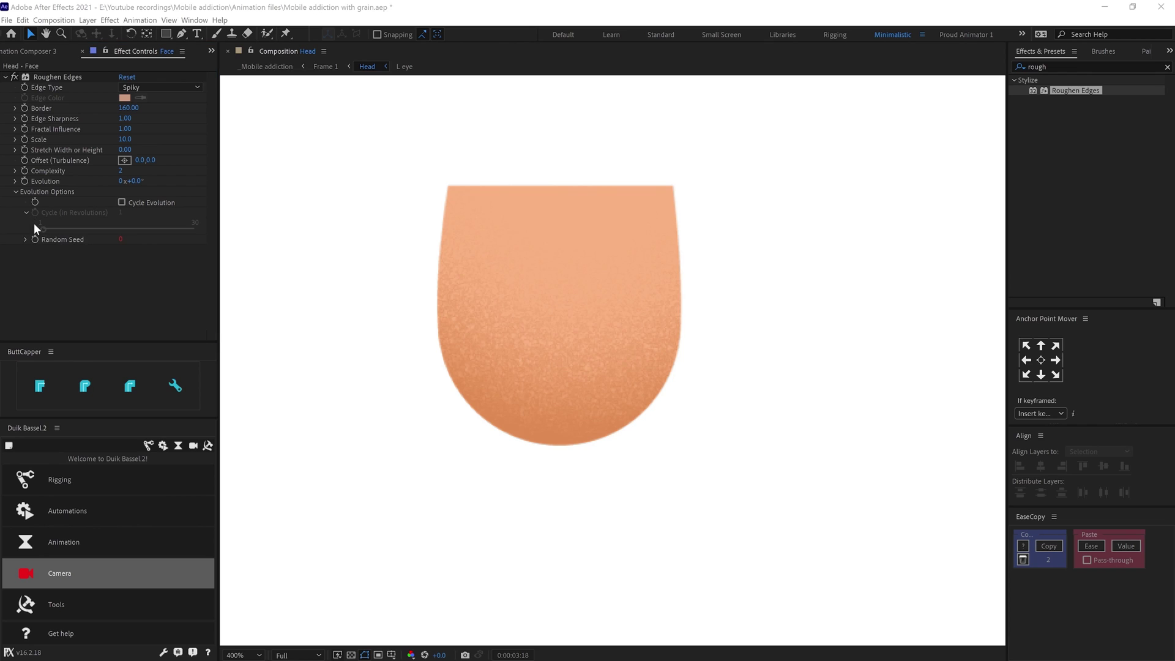
{"action": "key", "text": "comma"}
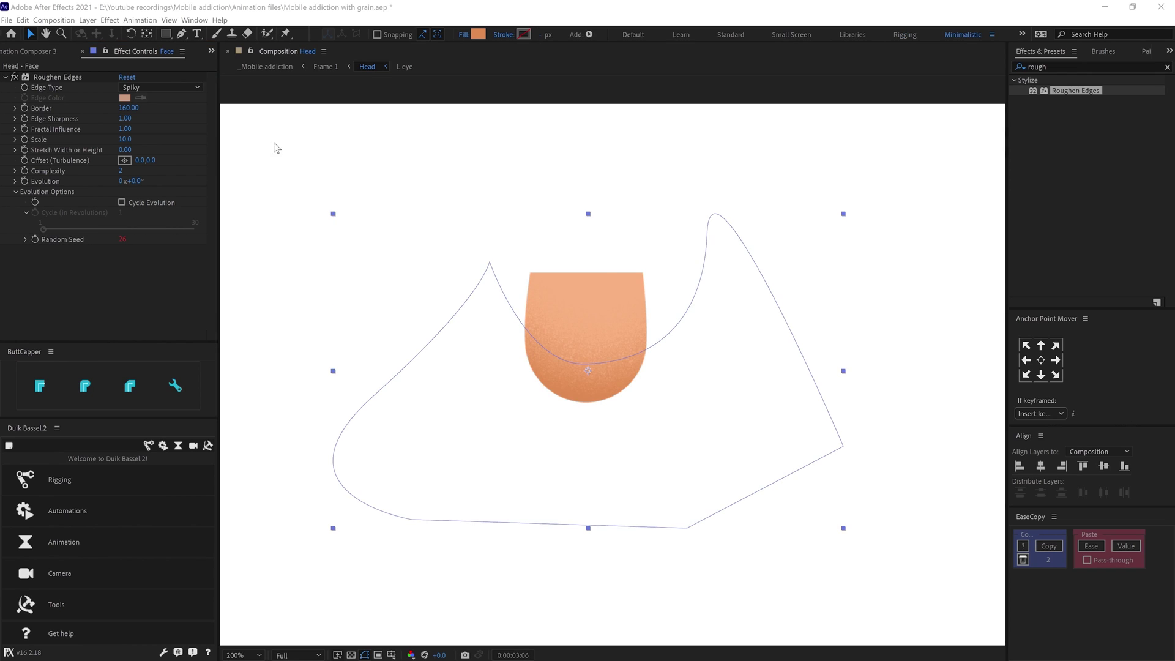
Raise the hair shadow's Spiky Roughen Edges border slightly, to about 100.
{"action": "left_click_drag", "start_coordinate": [129, 107], "coordinate": [155, 109]}
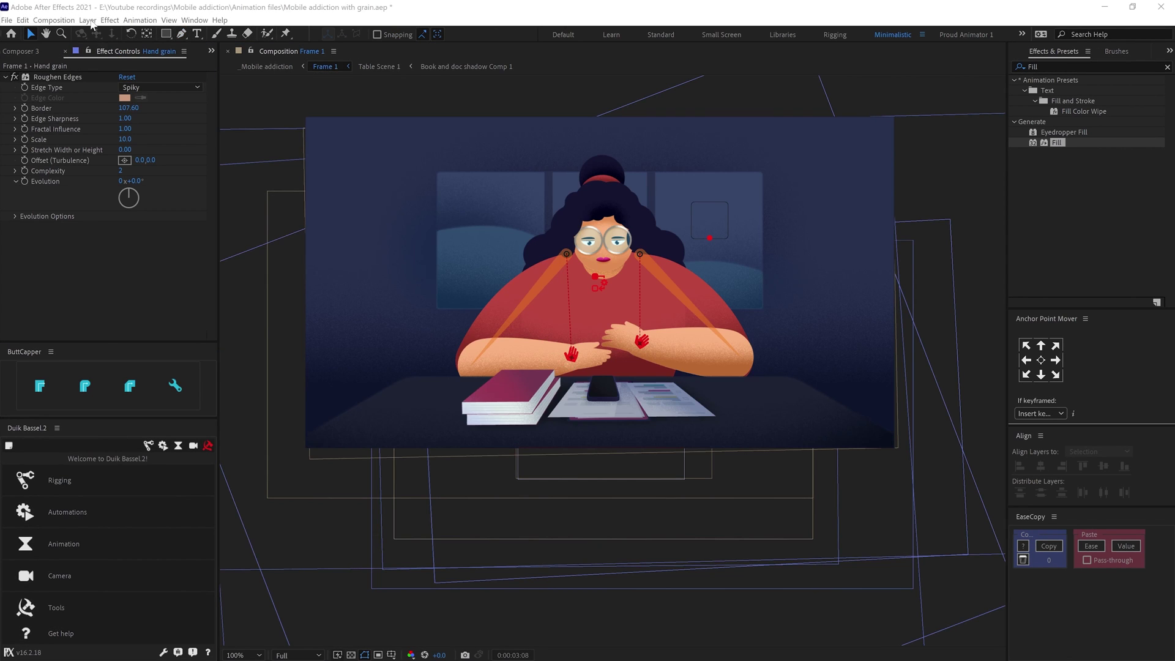
Add a new adjustment layer to the Frame 1 composition.
{"action": "left_click", "coordinate": [88, 20]}
{"action": "mouse_move", "coordinate": [101, 32]}
{"action": "left_click", "coordinate": [316, 103]}
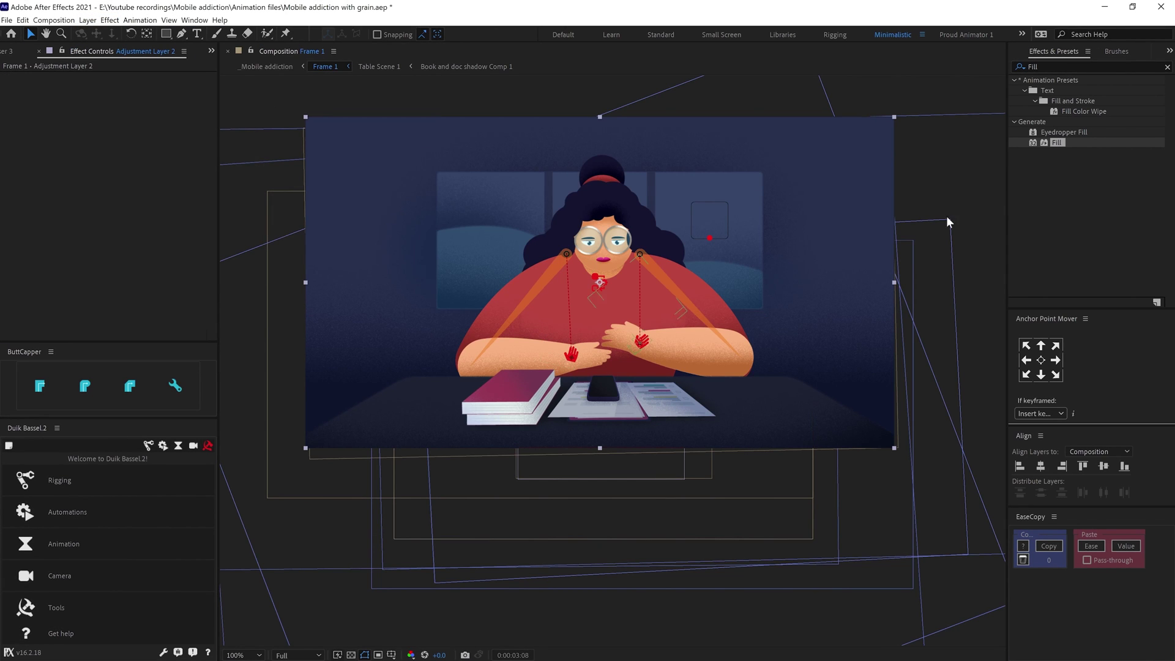
Apply Add Grain to the adjustment layer and expand its Animation settings.
{"action": "type", "text": "add gra"}
{"action": "left_click_drag", "start_coordinate": [1056, 90], "coordinate": [79, 217]}
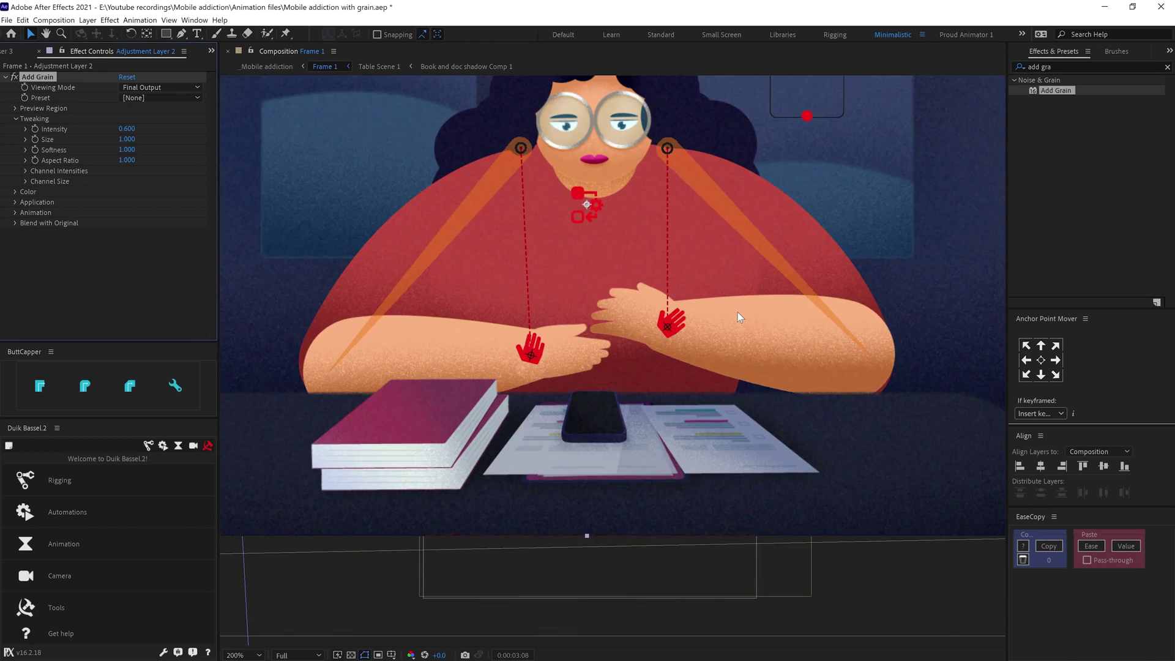
{"action": "left_click", "coordinate": [15, 213]}
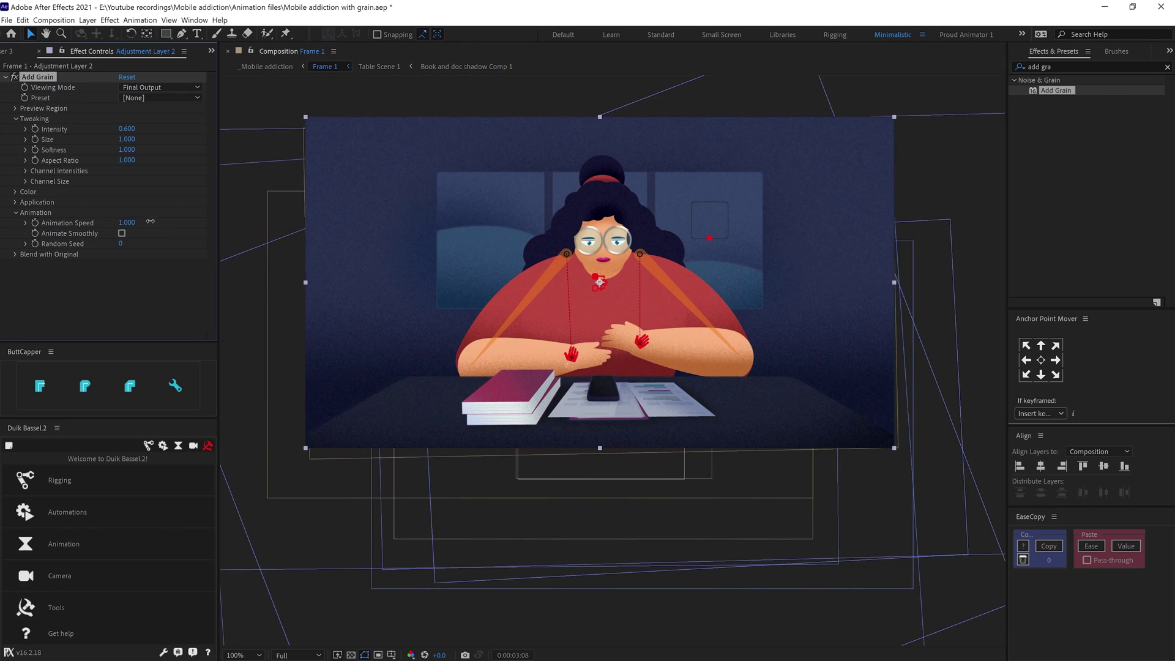